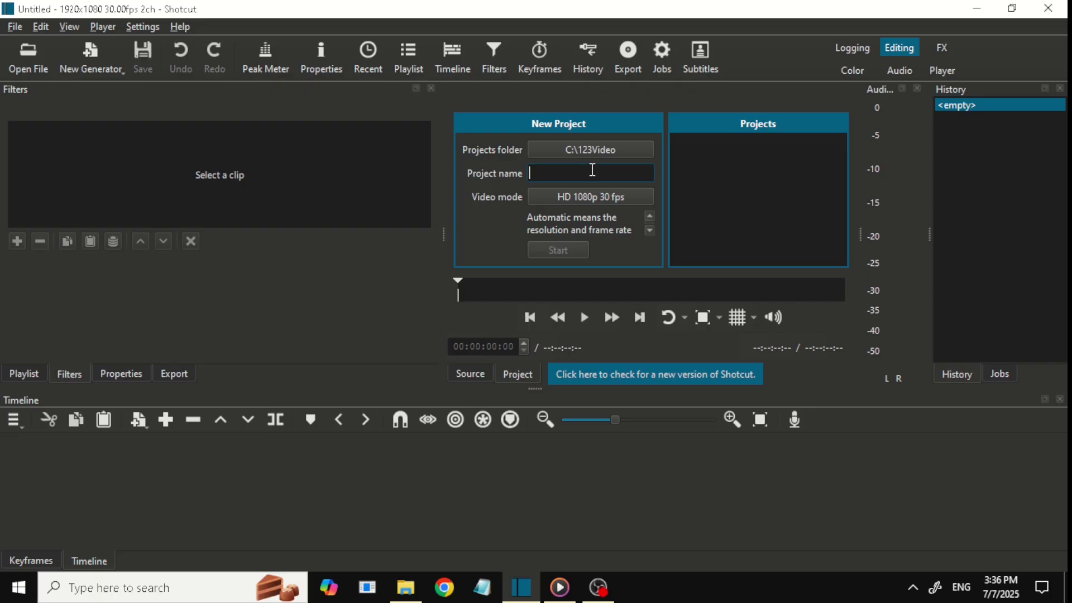
type("123edi")
type("t")
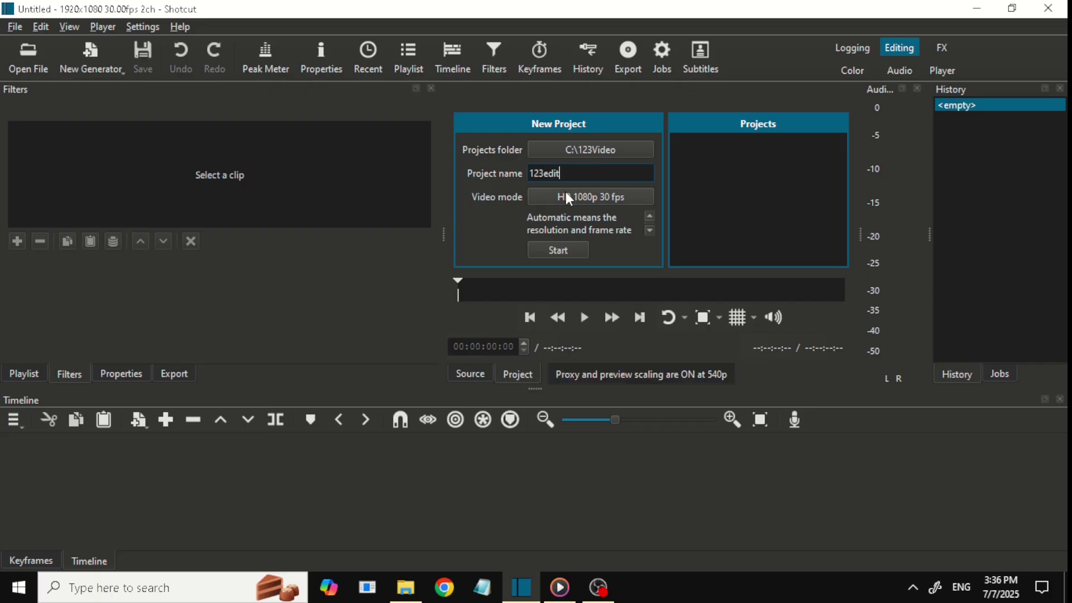
Step: Keep HD 1080p 30 fps as the video mode and start the 123edit project
left_click(565, 191)
left_click(579, 314)
left_click(577, 251)
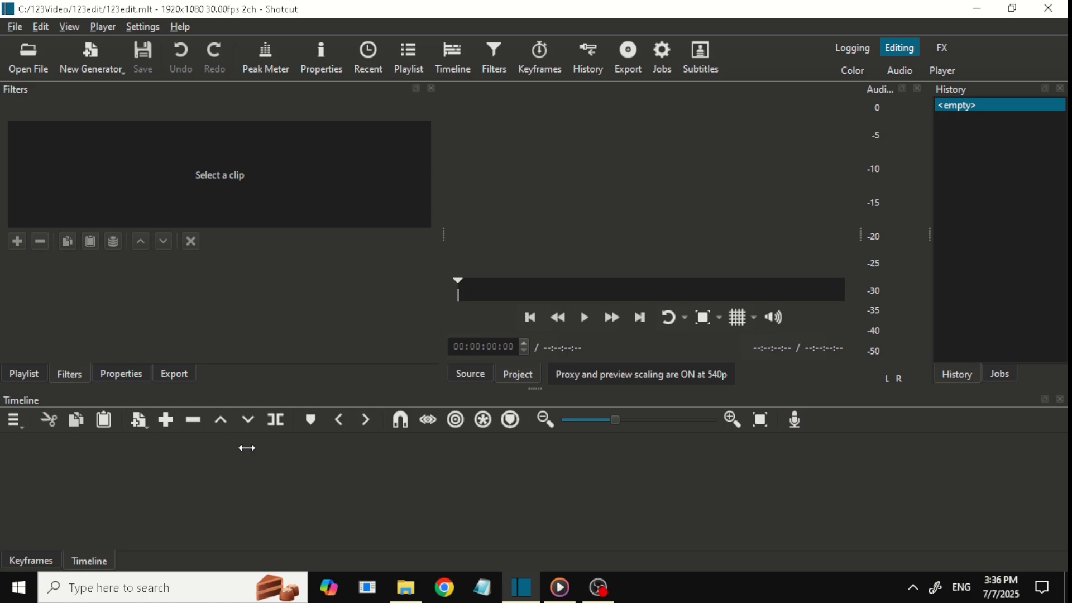
Step: Add a video track and place minecraft.mkv at the start of it
right_click(149, 449)
mouse_move(206, 458)
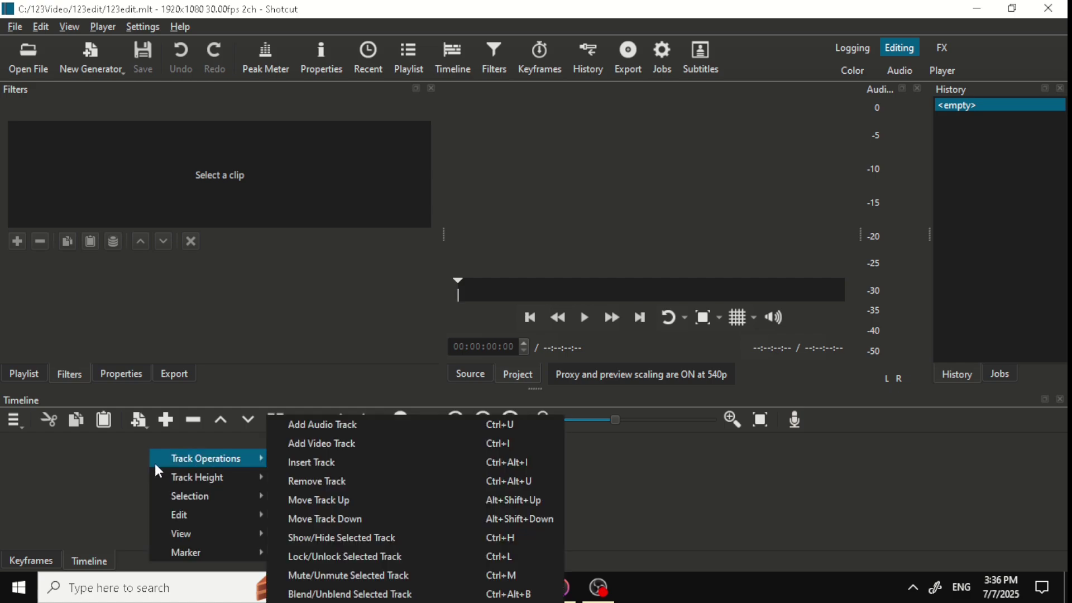
left_click(352, 454)
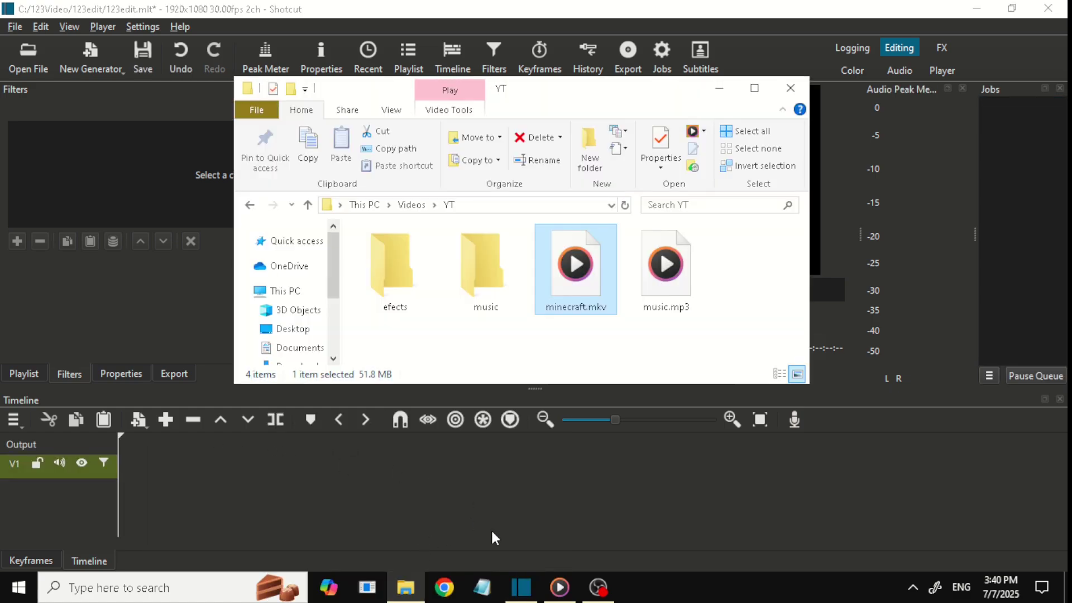
mouse_move(584, 266)
left_mouse_down()
mouse_move(183, 472)
mouse_move(132, 468)
left_mouse_up()
left_click(718, 88)
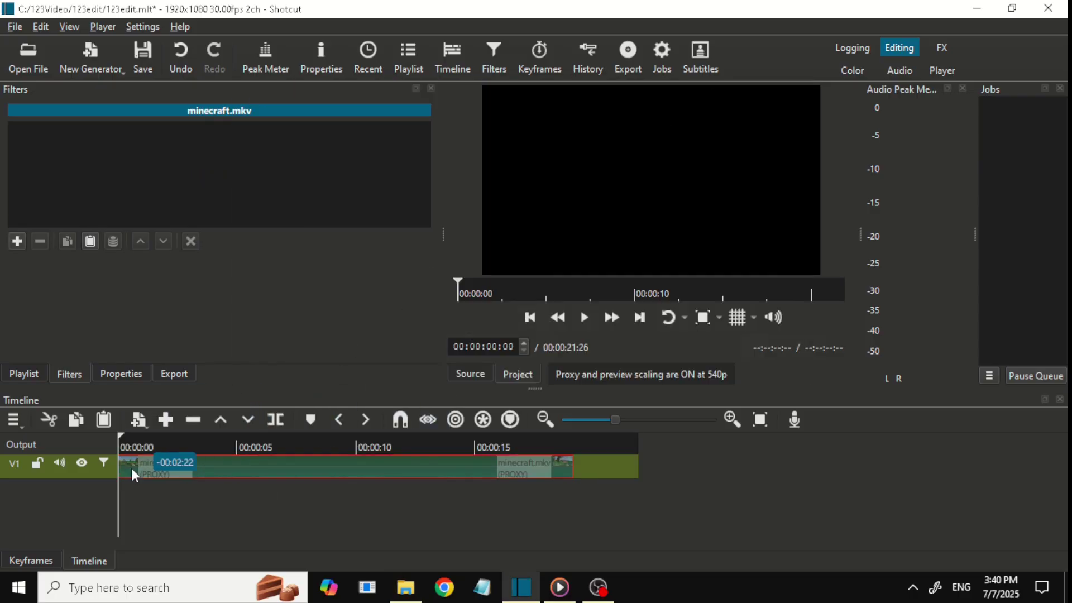
Step: Add the timeline clip to the playlist, then undo a duplicate drop onto the timeline
left_click(22, 373)
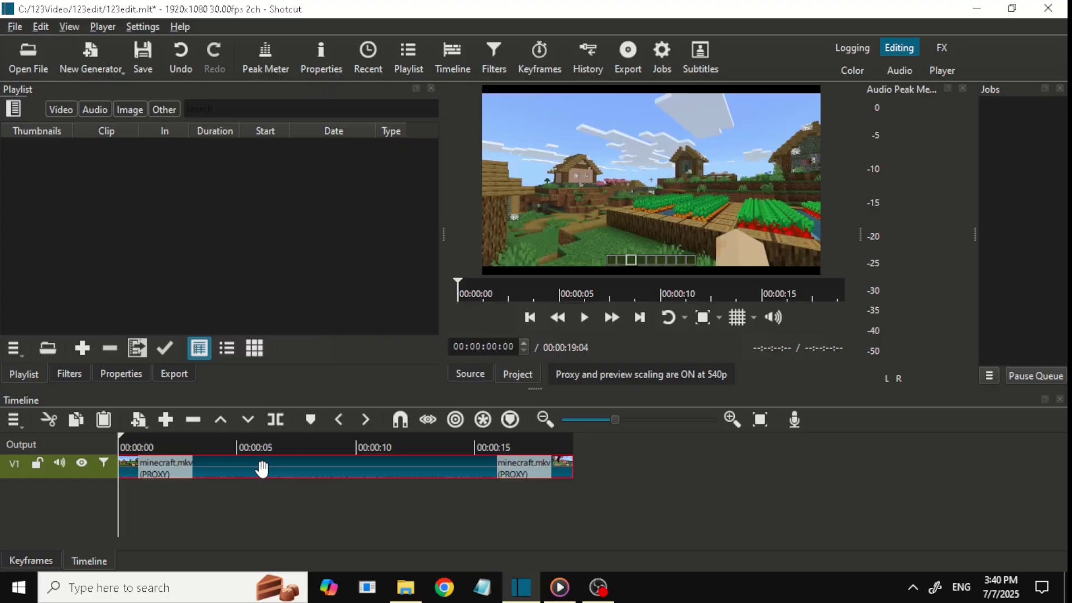
left_click(85, 348)
left_click(39, 164)
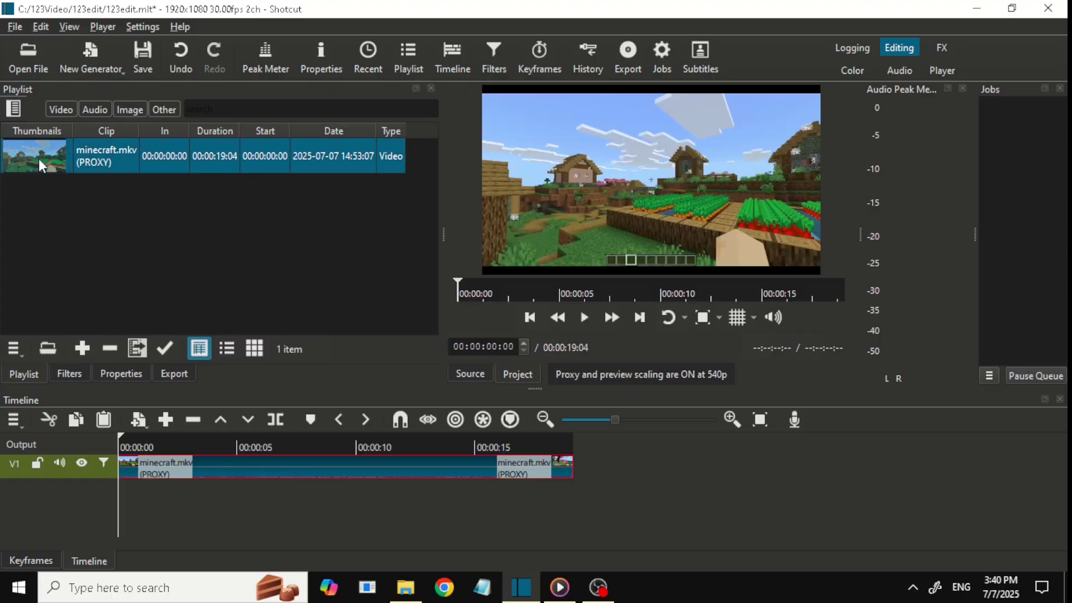
left_click_drag(30, 155, 591, 465)
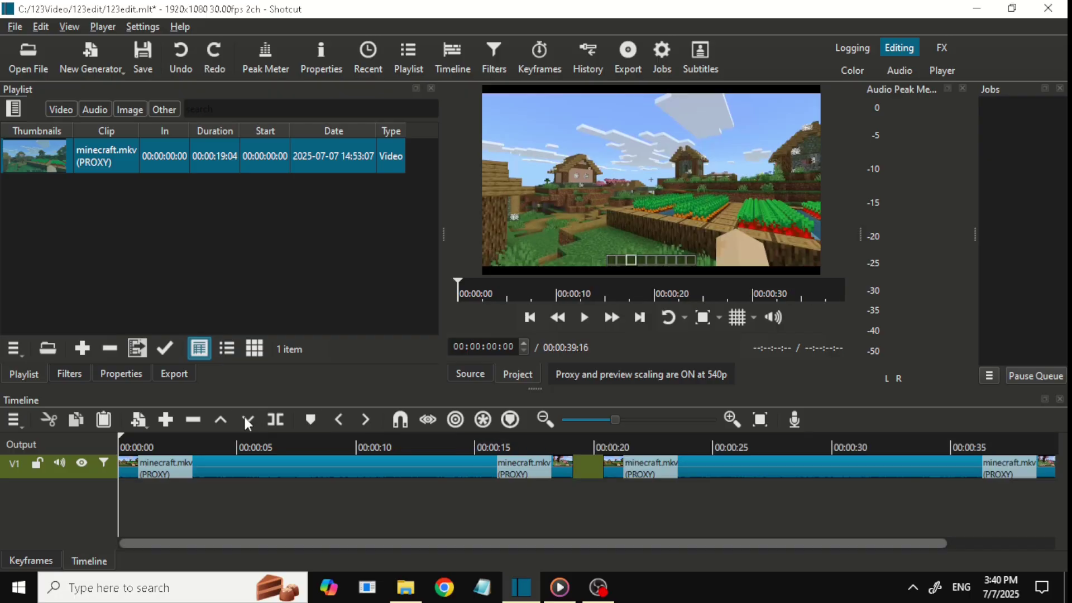
key("ctrl+z")
Step: Remove the duplicate clip, then hide, float and re-dock the Jobs panel
left_click(212, 419)
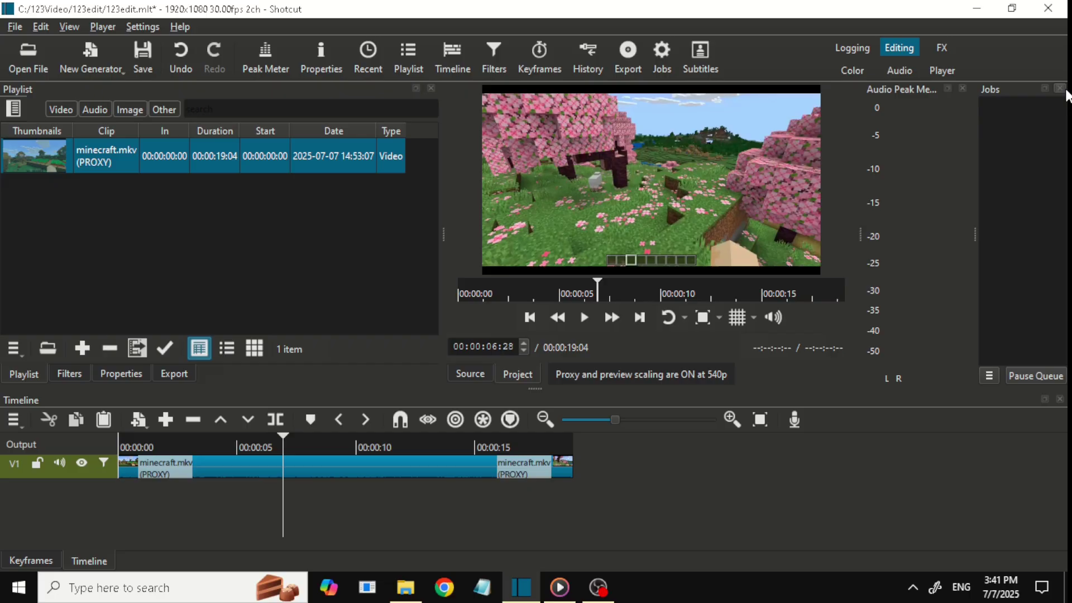
left_click(1061, 89)
left_click(662, 55)
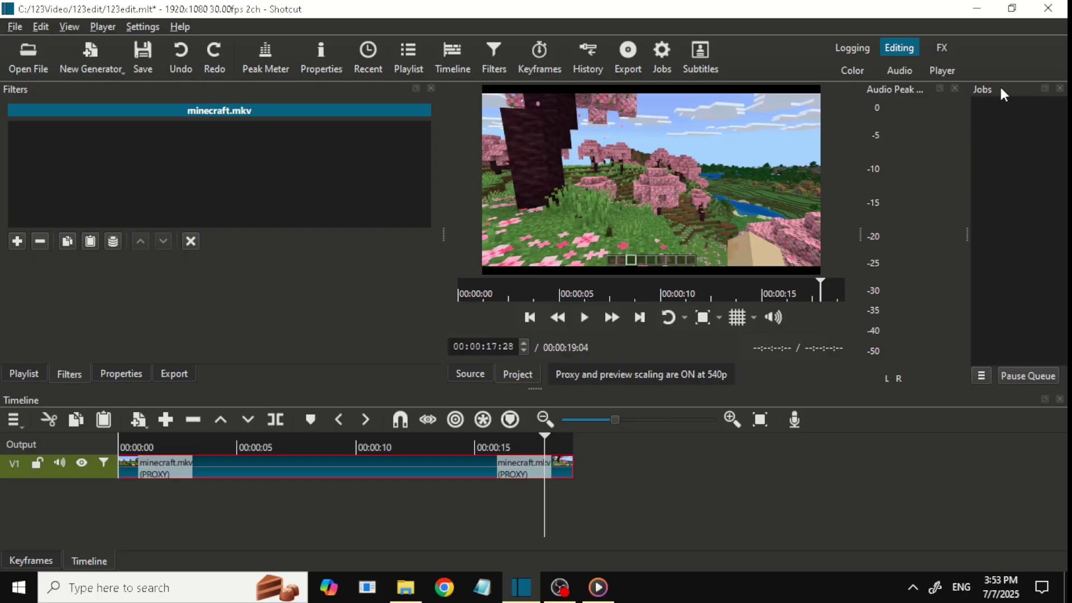
left_click_drag(1001, 94, 906, 175)
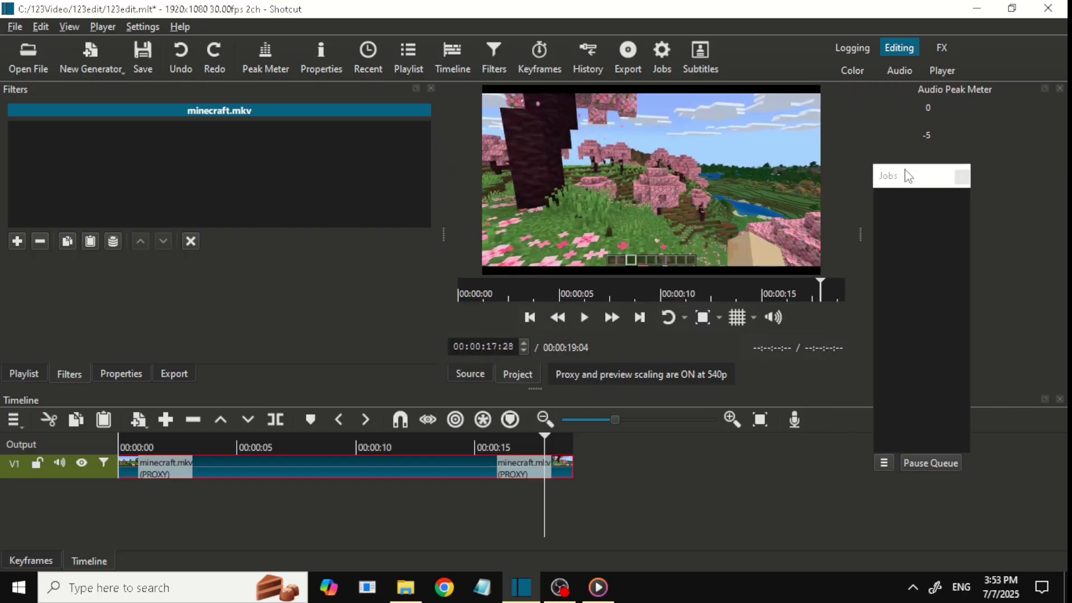
left_click_drag(905, 175, 994, 121)
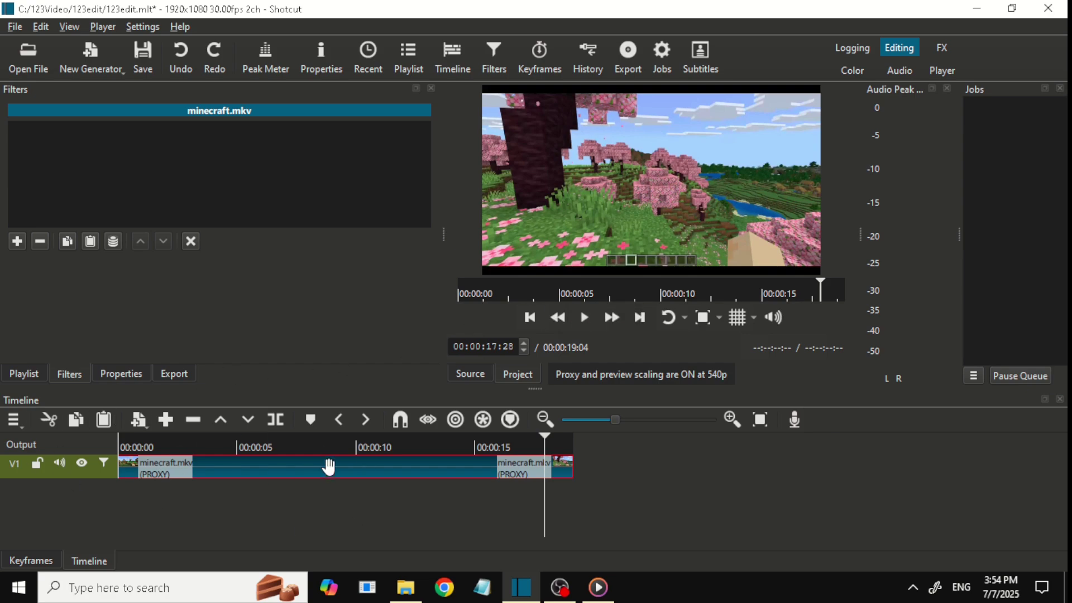
Step: Add a second video track and an audio track to the timeline
right_click(434, 497)
mouse_move(492, 394)
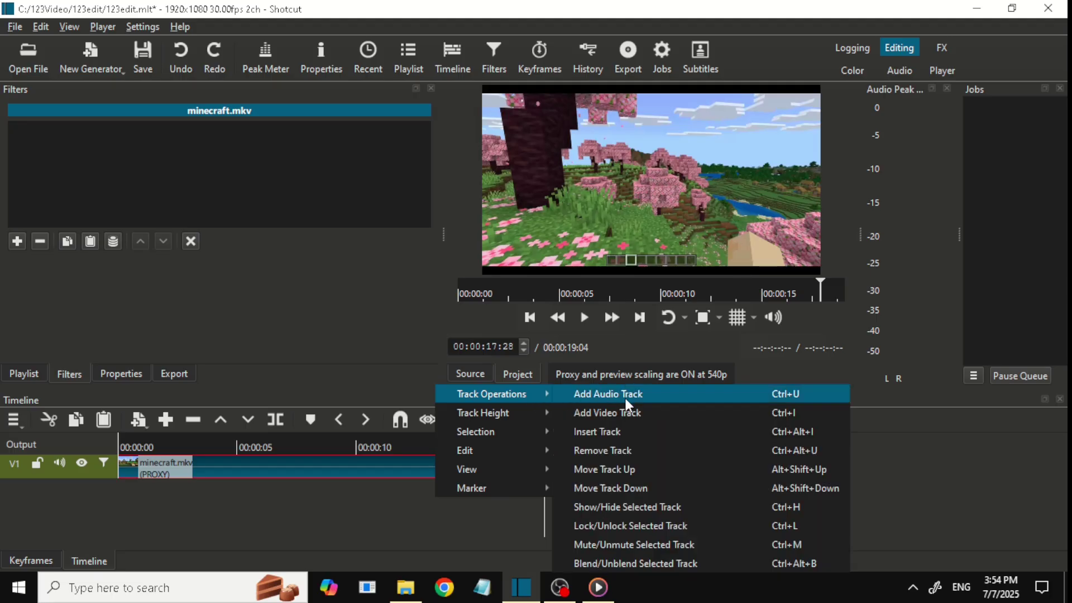
left_click(609, 412)
right_click(386, 473)
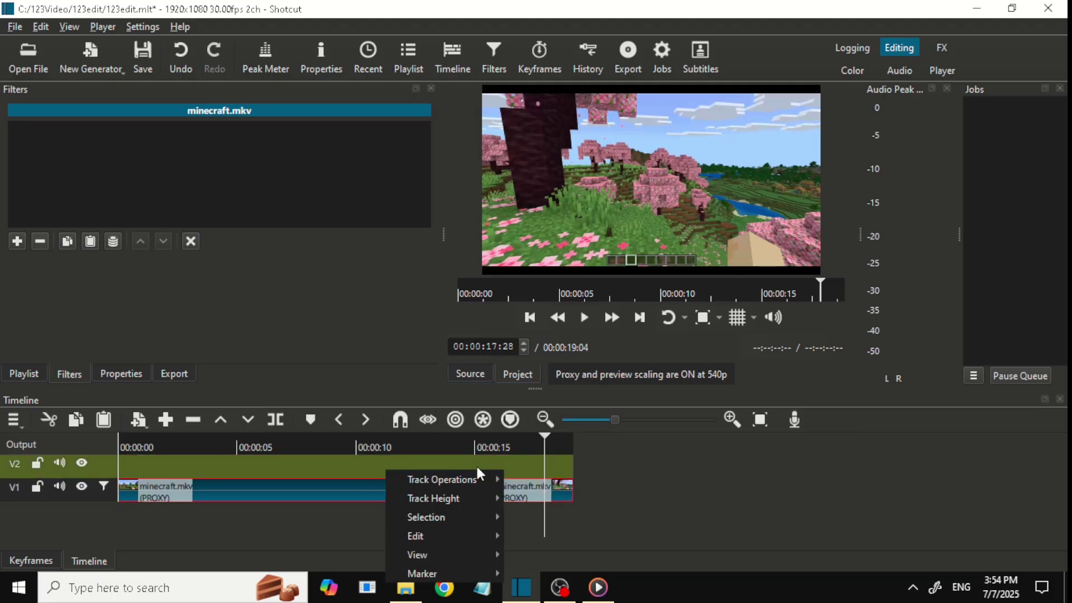
mouse_move(440, 480)
left_click(583, 427)
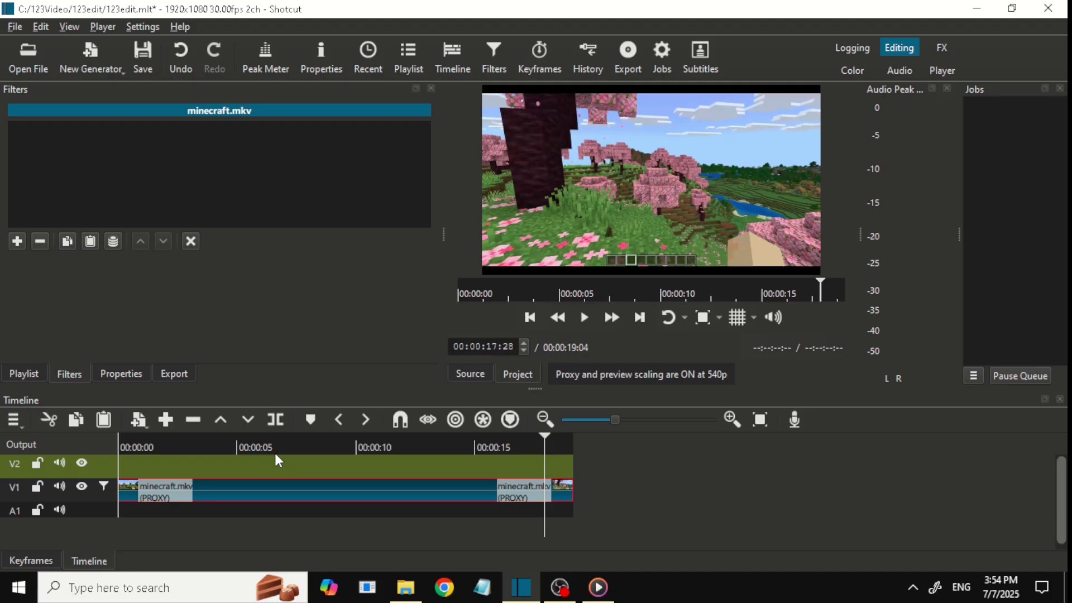
Step: Remove the empty V2 track and reselect minecraft.mkv
right_click(109, 461)
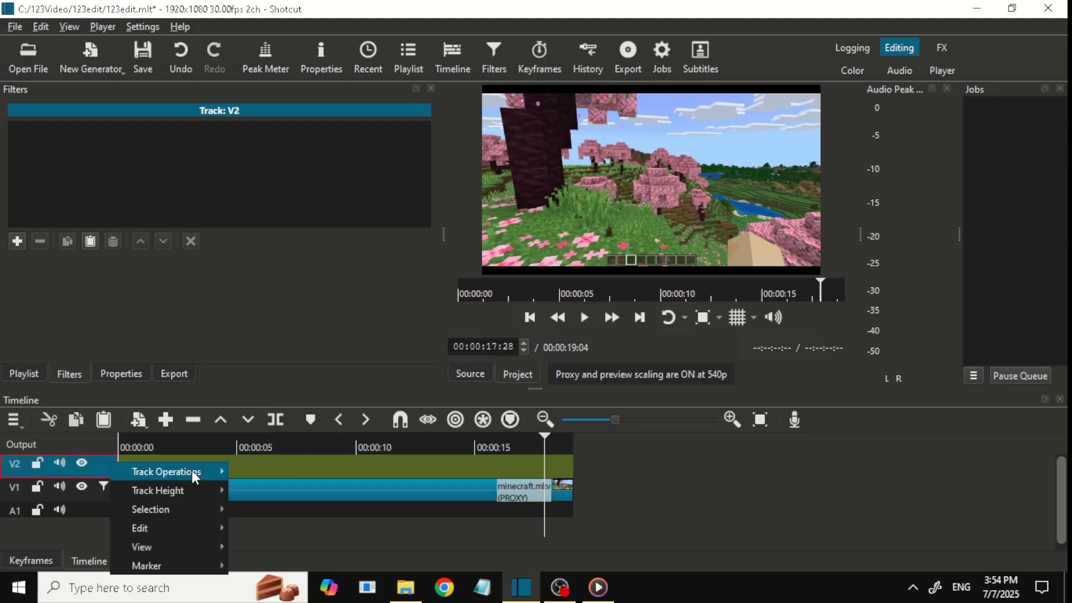
left_click(285, 481)
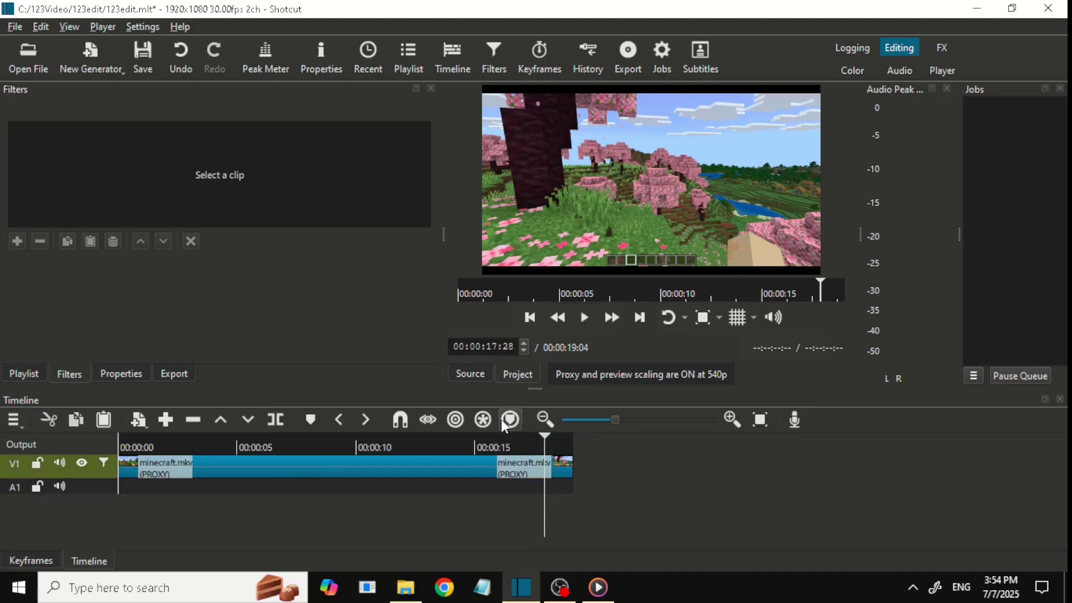
left_click(791, 416)
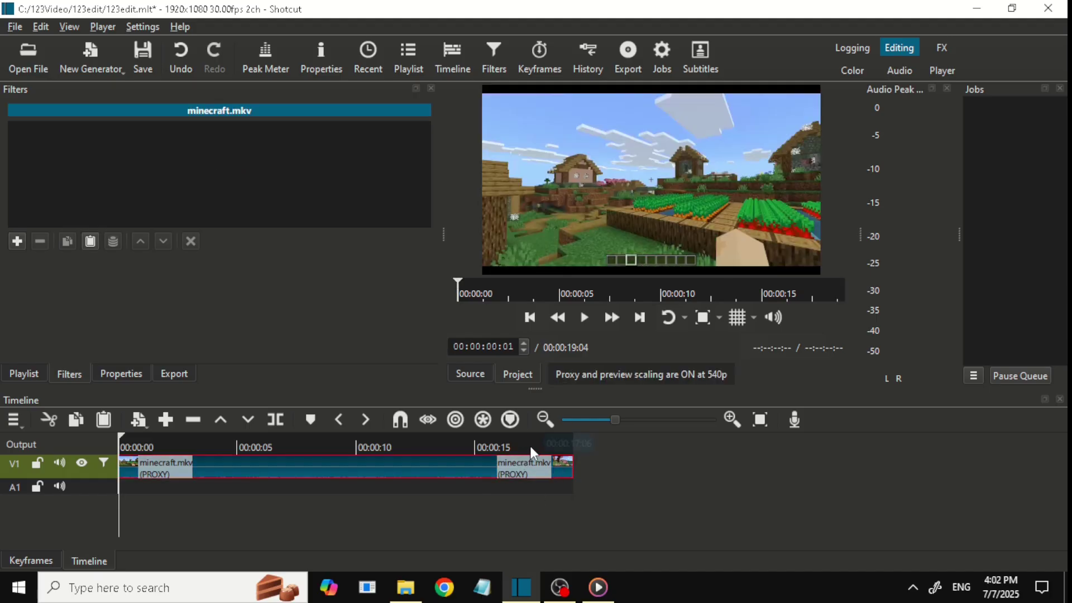
Step: Split the Minecraft clip near 10 and 12 seconds and ripple-delete the short piece
left_click(529, 445)
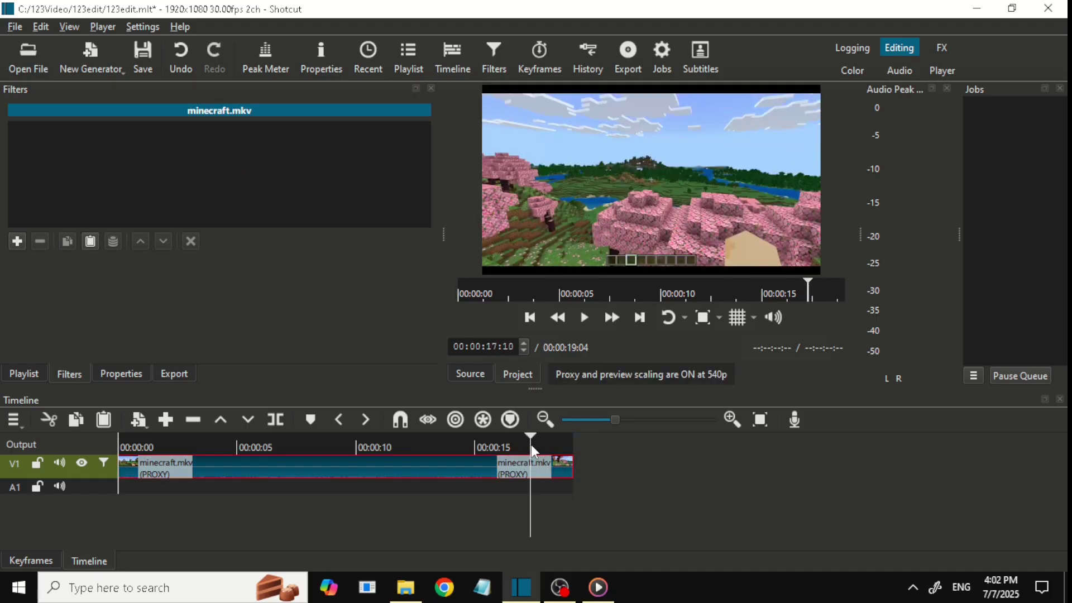
left_click(363, 443)
key("s")
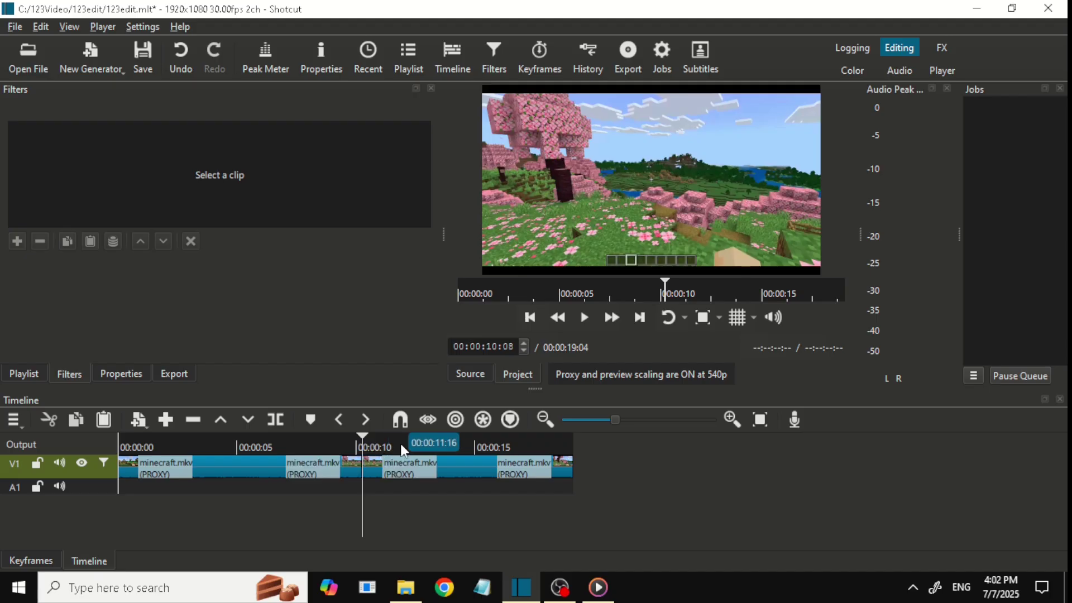
left_click(404, 443)
left_click(275, 419)
left_click(382, 443)
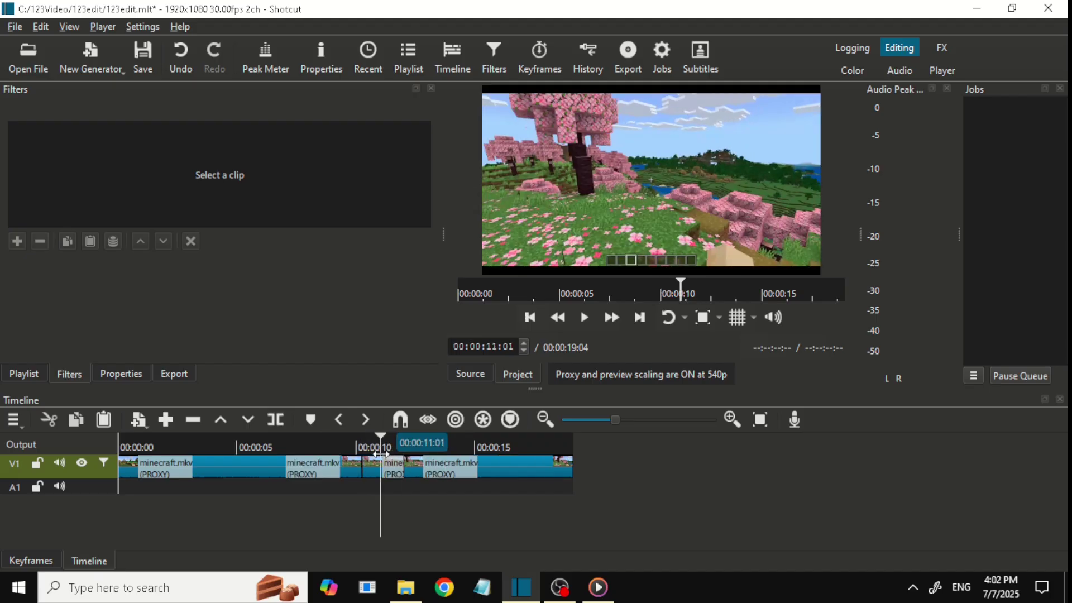
left_click(382, 464)
key("Delete")
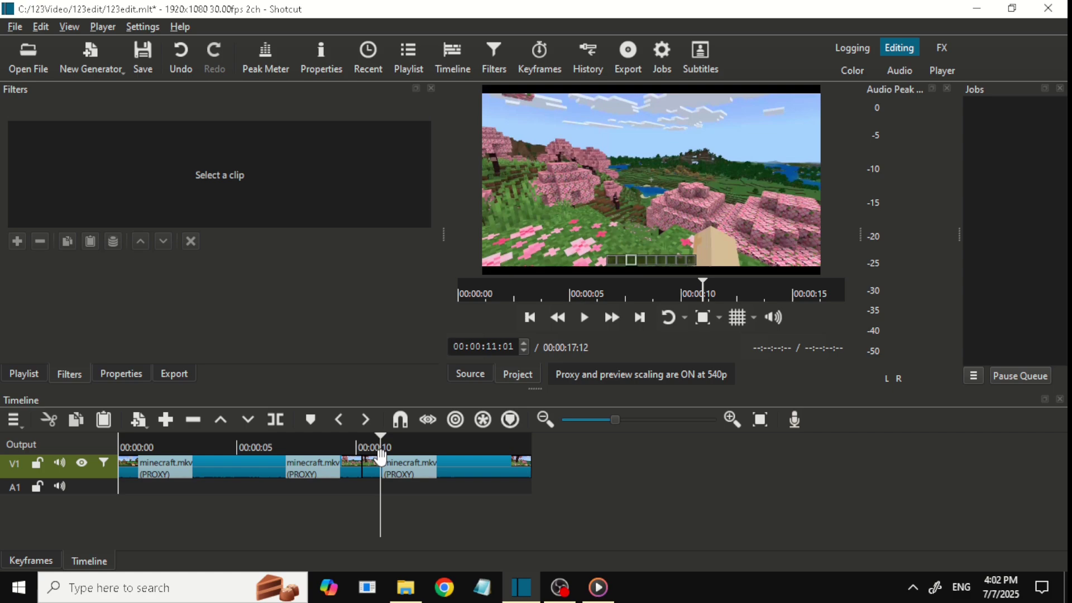
left_click_drag(362, 444, 390, 442)
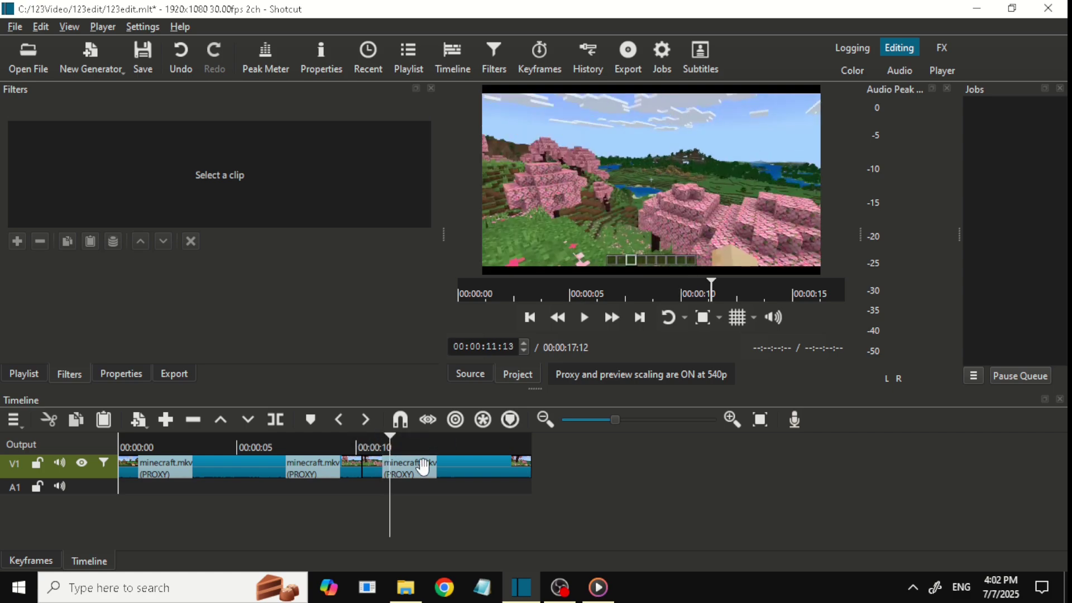
Step: Detach the last clip's audio onto its own track
left_click(443, 468)
right_click(444, 467)
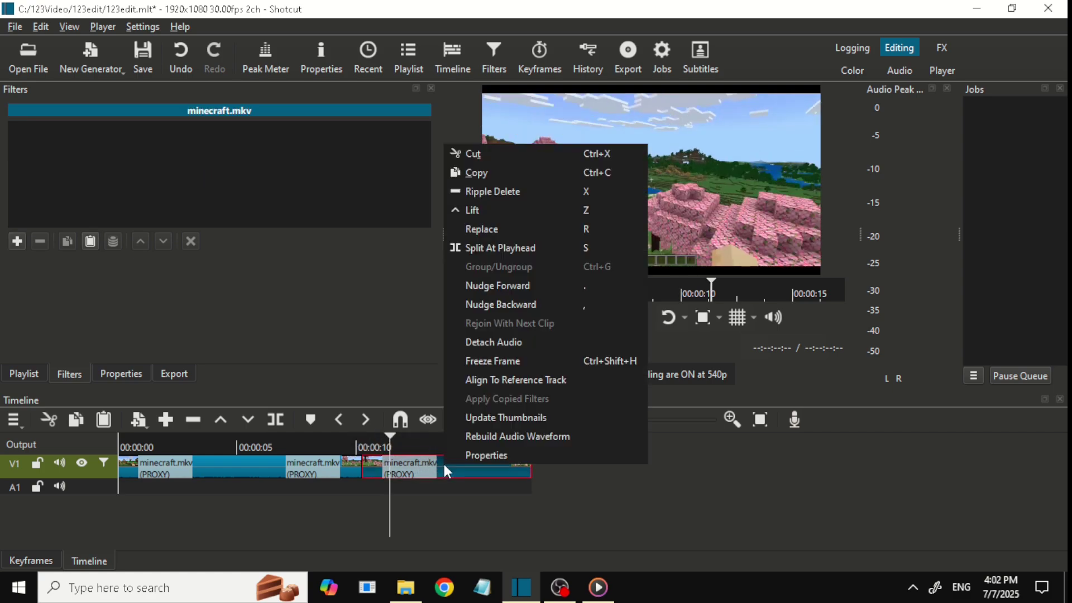
left_click(502, 342)
Step: Give the last clip a video fade-out at its end and a fade-in at its start
left_click(491, 483)
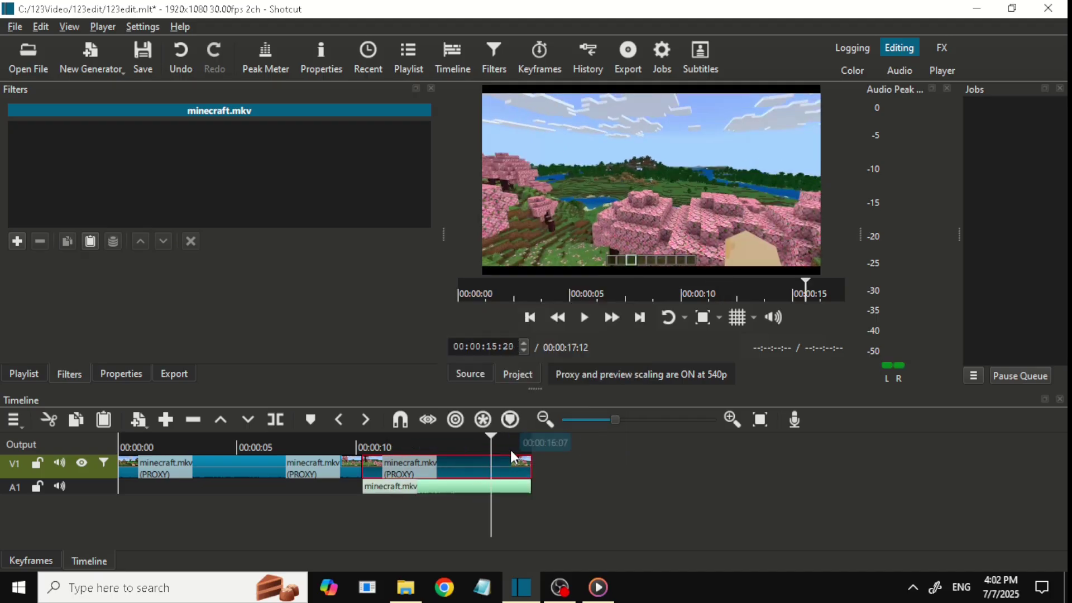
left_click_drag(503, 474, 499, 471)
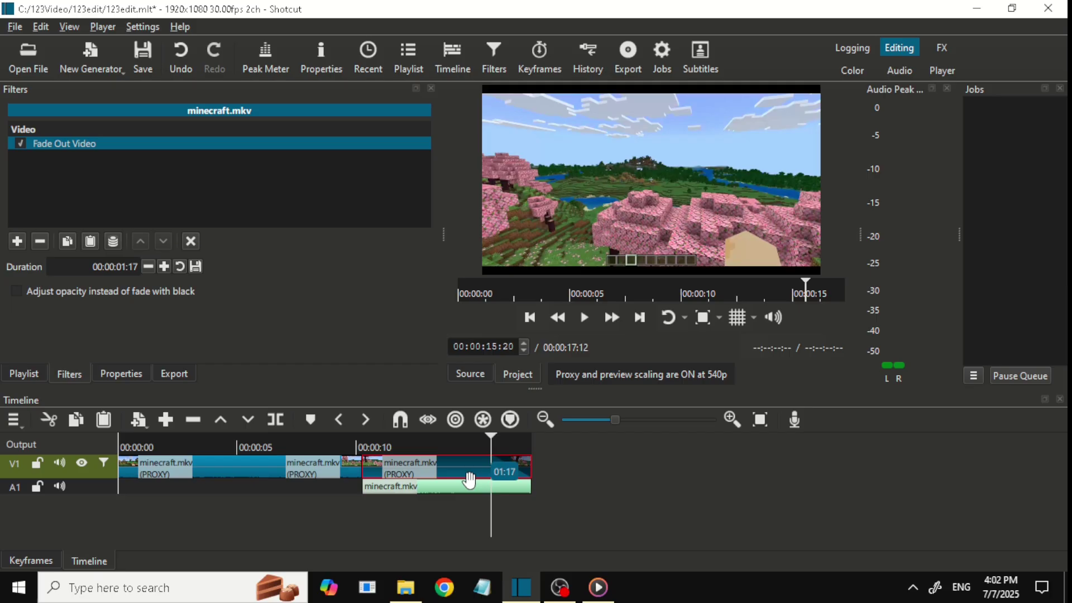
key("space")
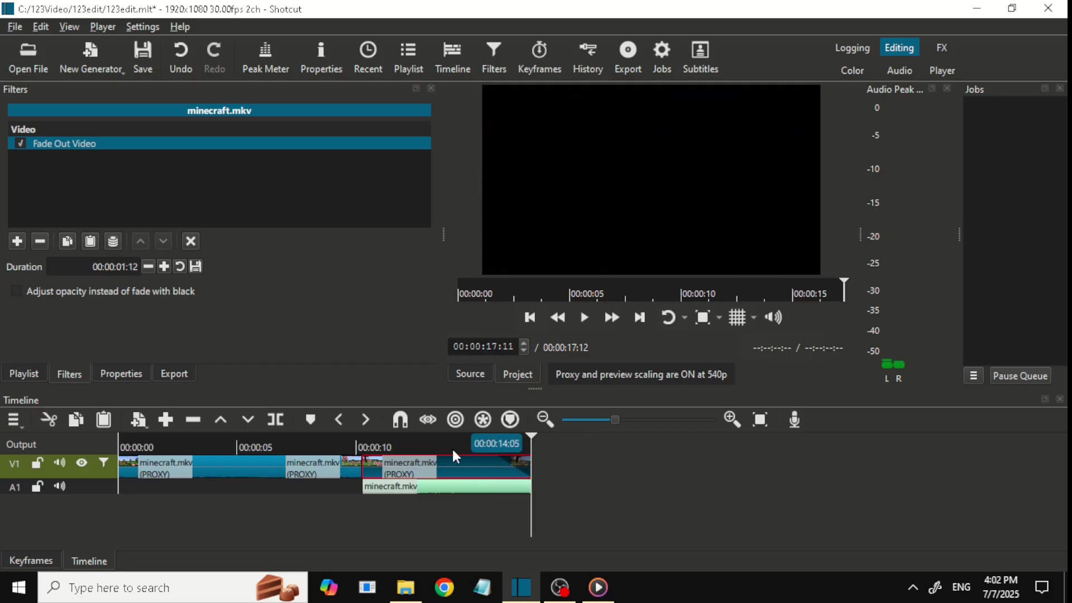
left_click(371, 444)
left_click_drag(366, 465, 375, 462)
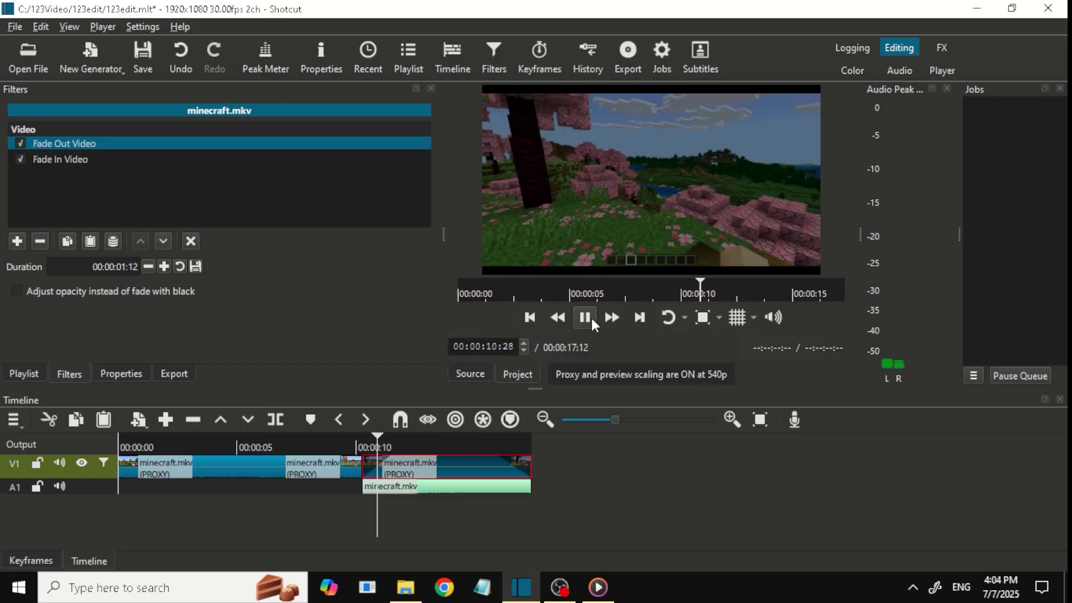
left_click(584, 317)
left_click(44, 462)
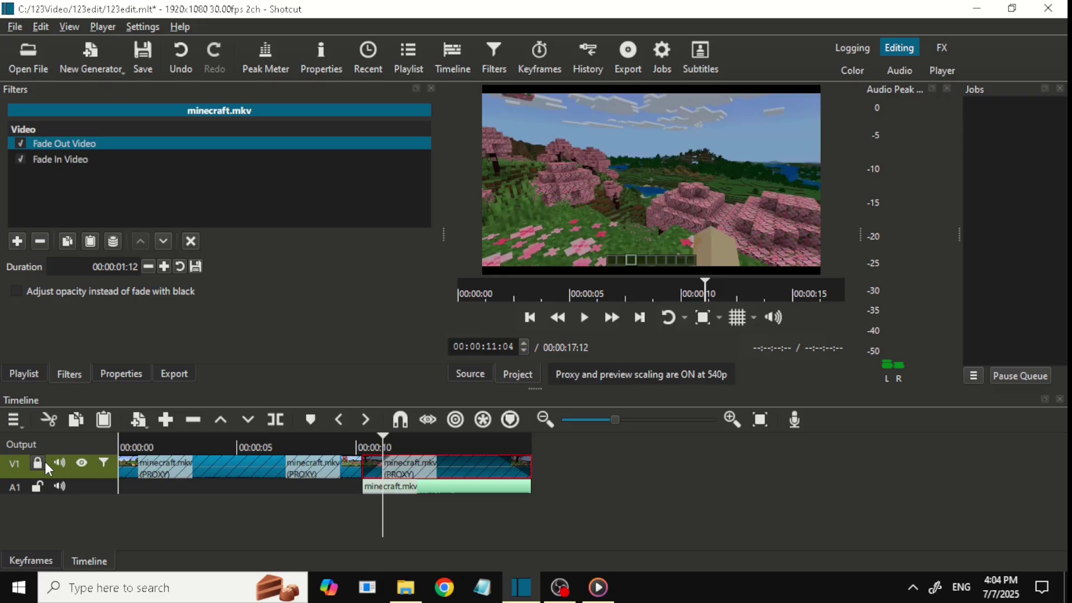
left_click(82, 463)
left_click(81, 463)
left_click(44, 461)
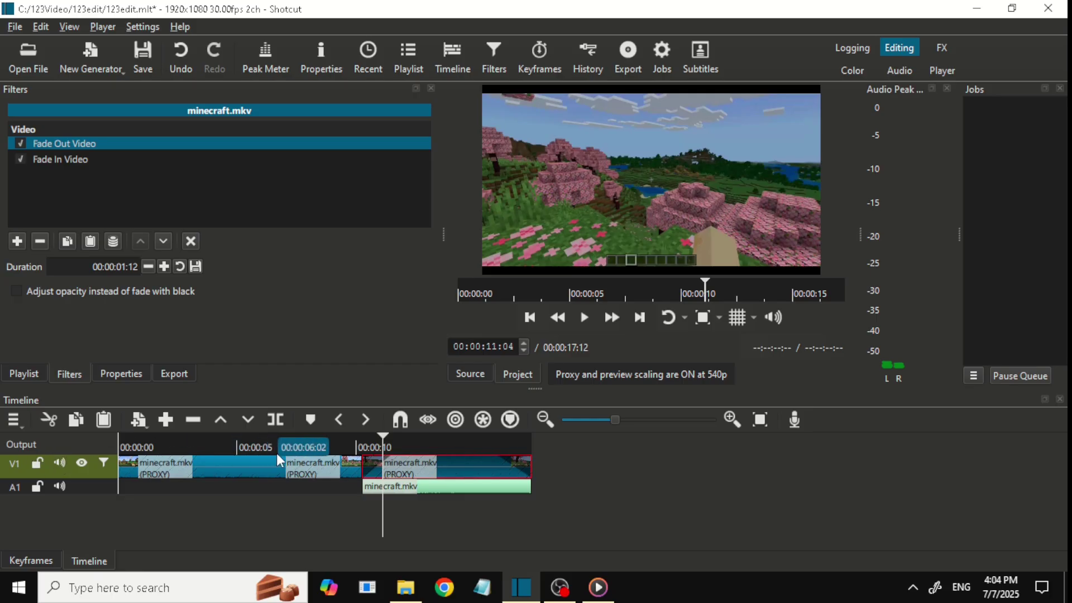
Step: Set the first Minecraft clip's speed to 2 in Properties, then review its streams
left_click(352, 447)
left_click(267, 463)
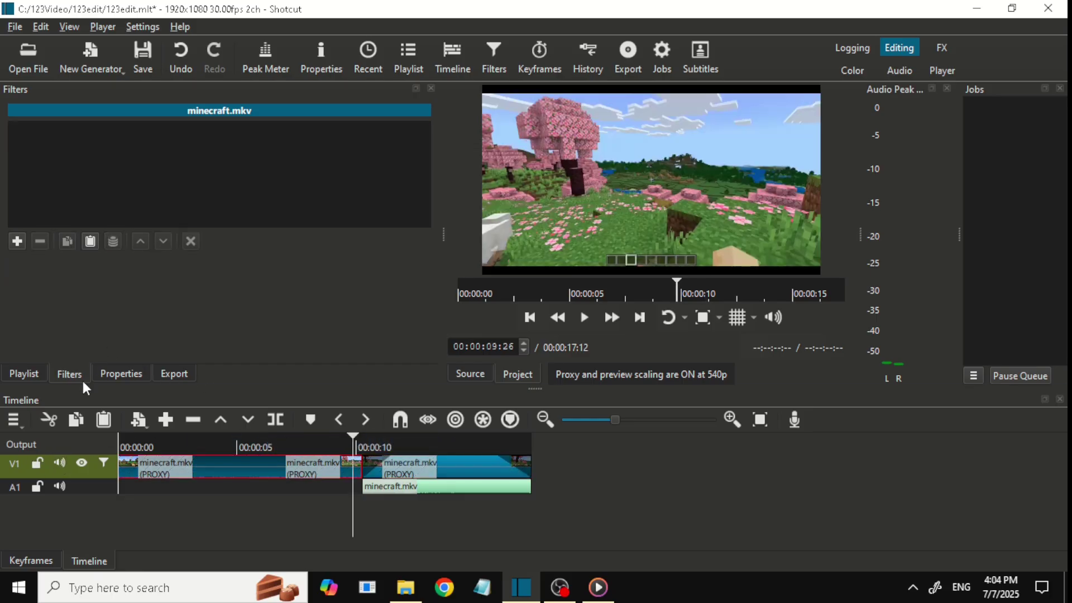
right_click(270, 454)
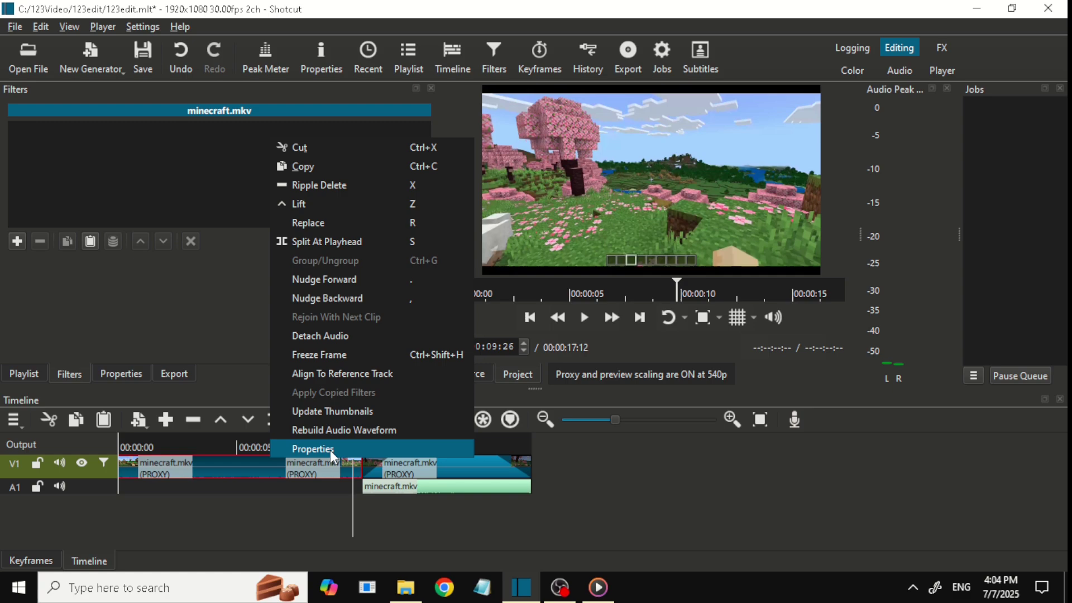
left_click(330, 450)
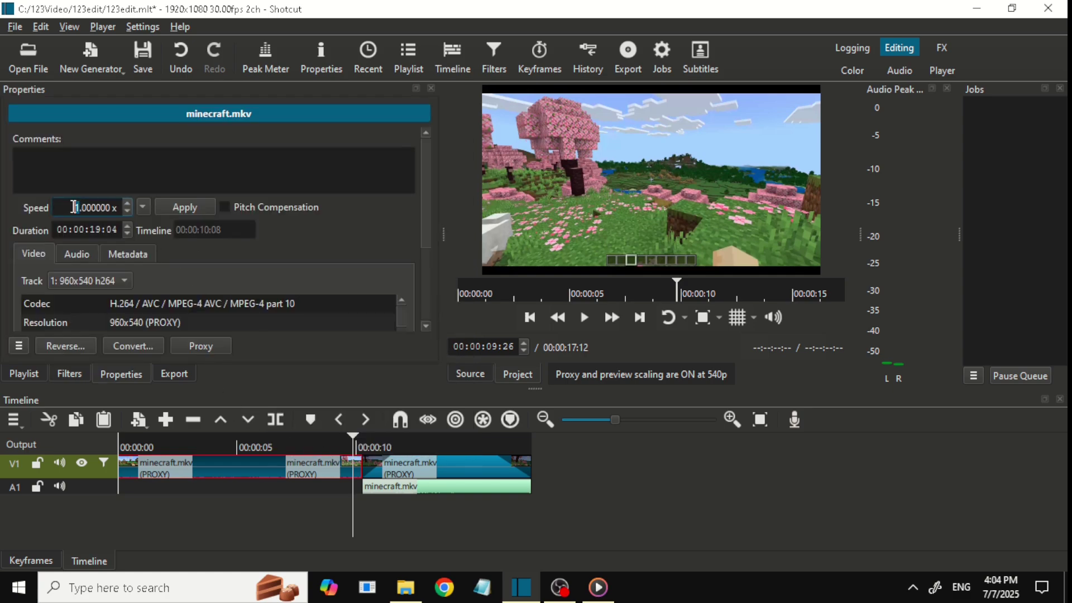
type("2")
left_click(184, 209)
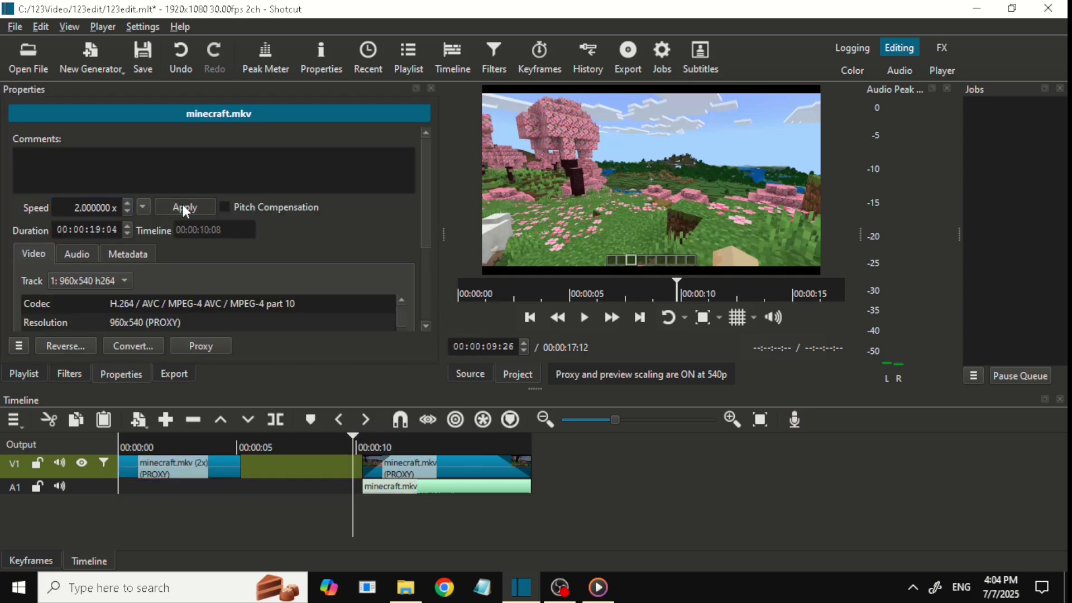
left_click(168, 465)
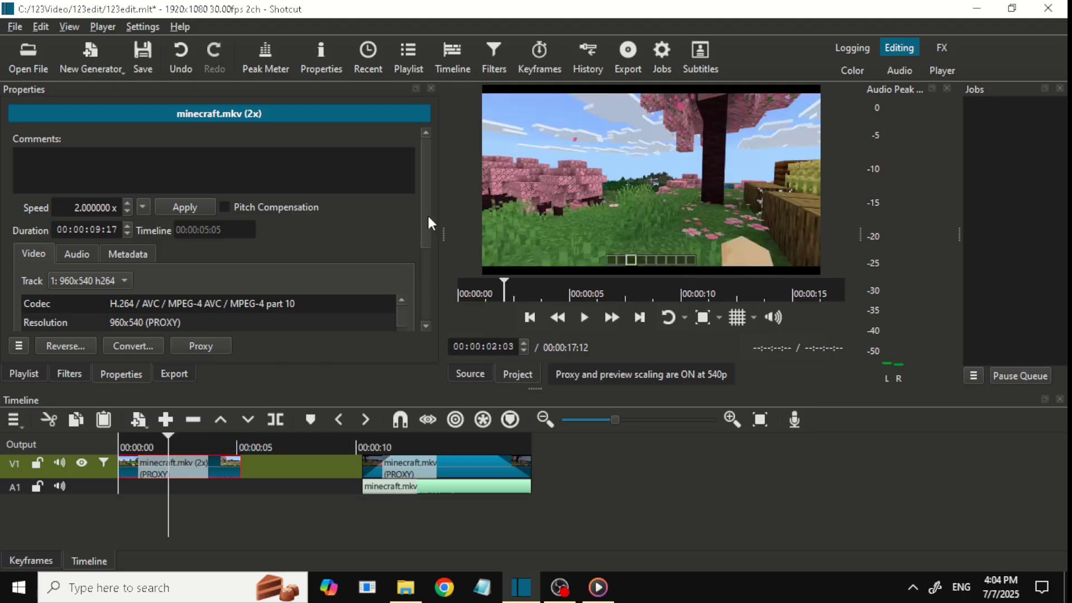
left_click(76, 258)
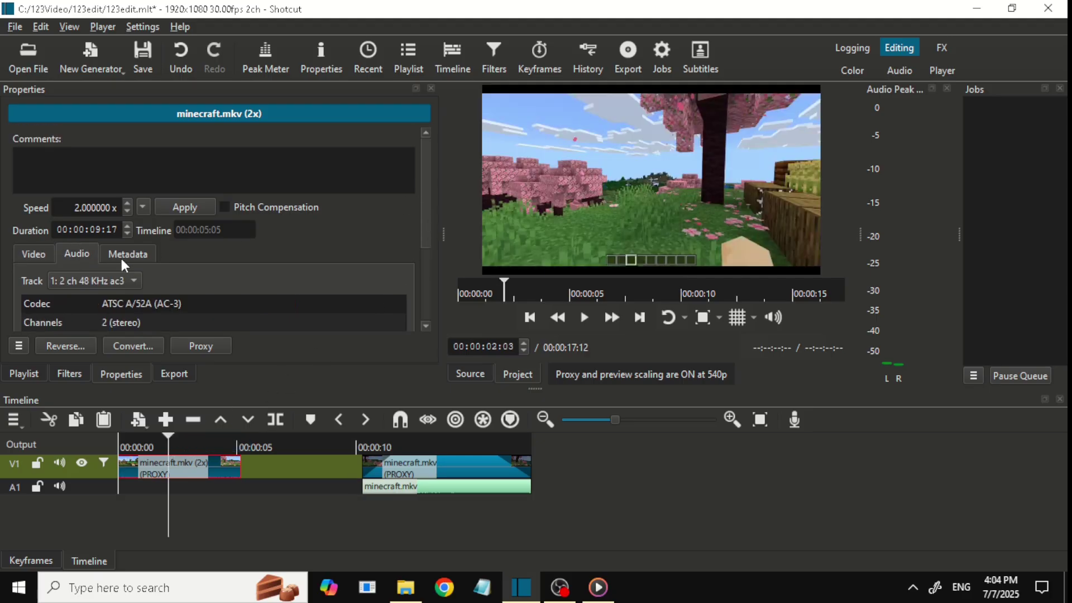
left_click(34, 253)
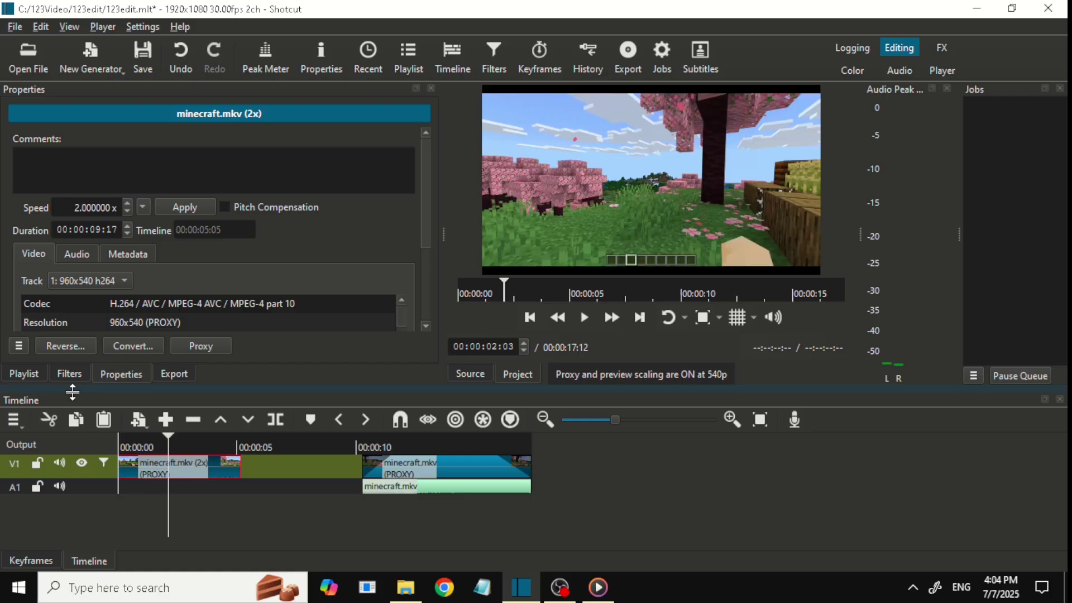
Step: Open the clip's add-filter list and browse the Favorite, Video and Audio categories
left_click(69, 374)
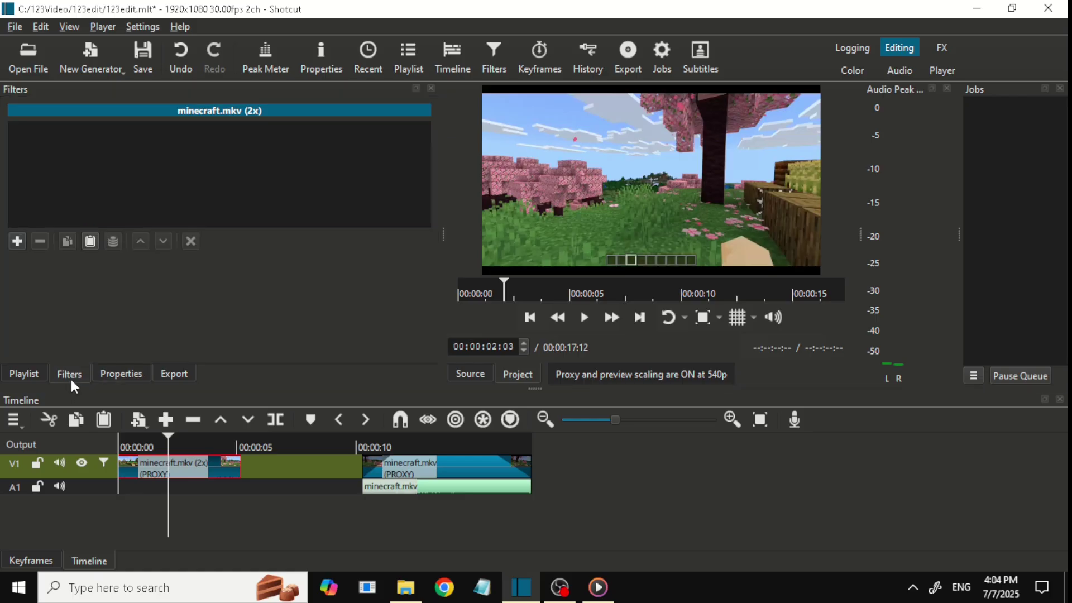
left_click(17, 242)
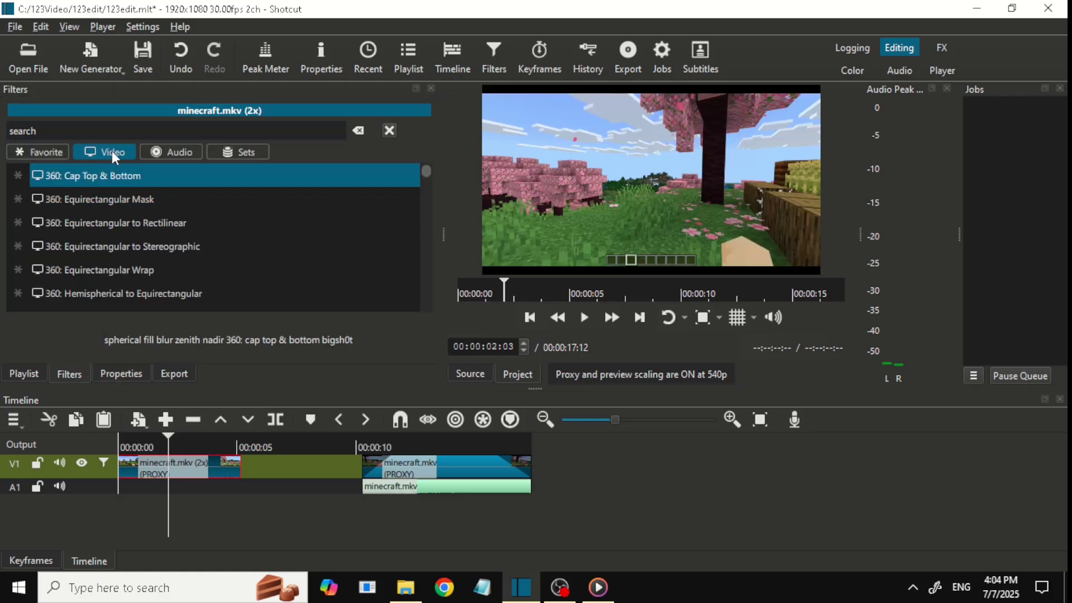
scroll(173, 195, "down", 1)
scroll(176, 196, "down", 2)
scroll(175, 195, "down", 3)
scroll(176, 197, "down", 4)
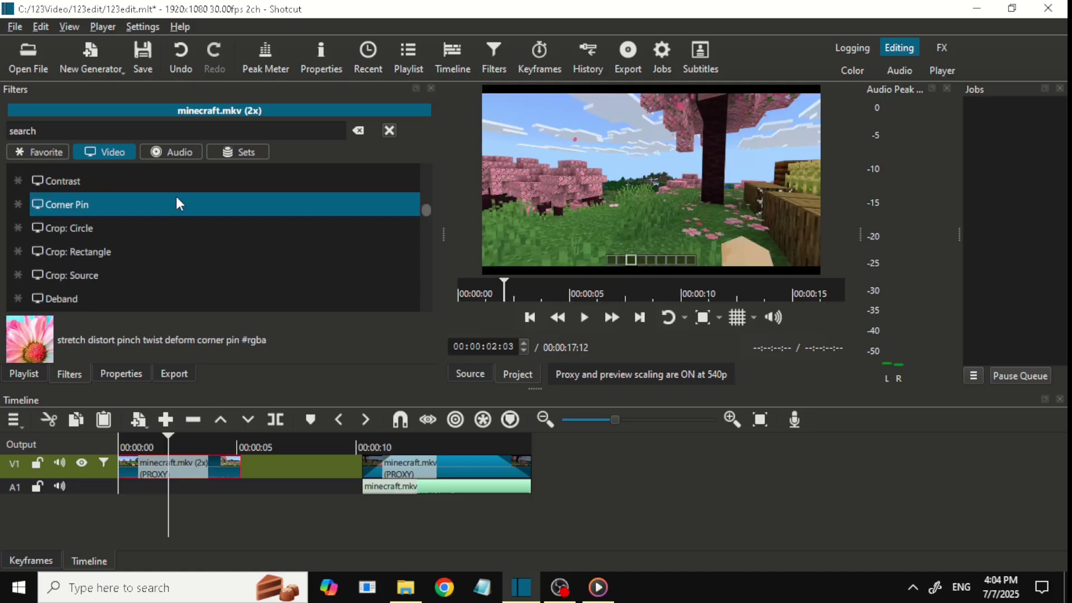
scroll(176, 197, "down", 3)
scroll(176, 196, "down", 3)
scroll(194, 263, "down", 2)
scroll(195, 264, "down", 1)
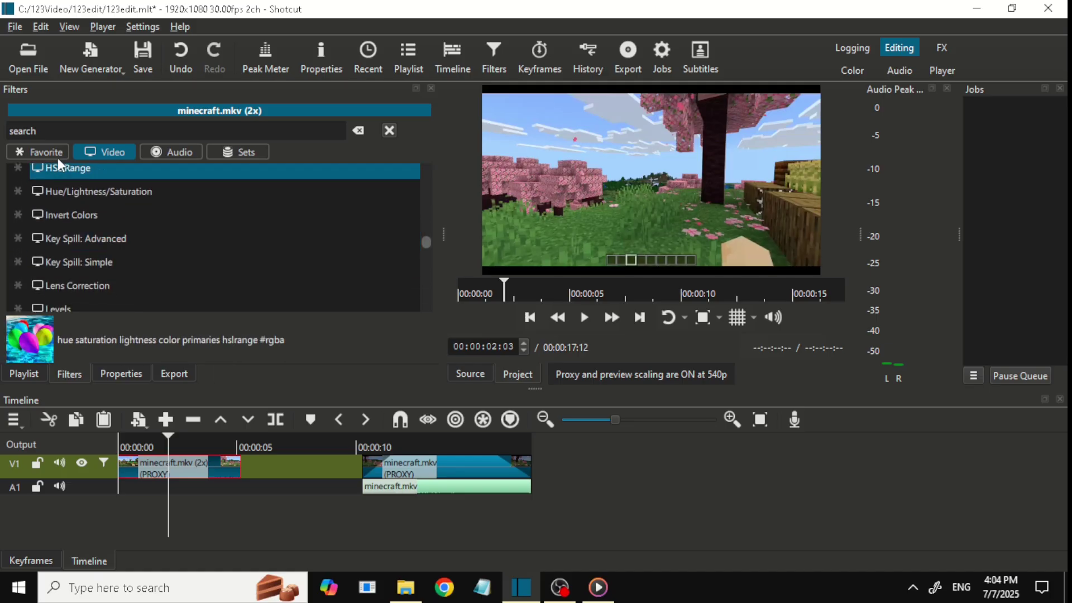
left_click(55, 153)
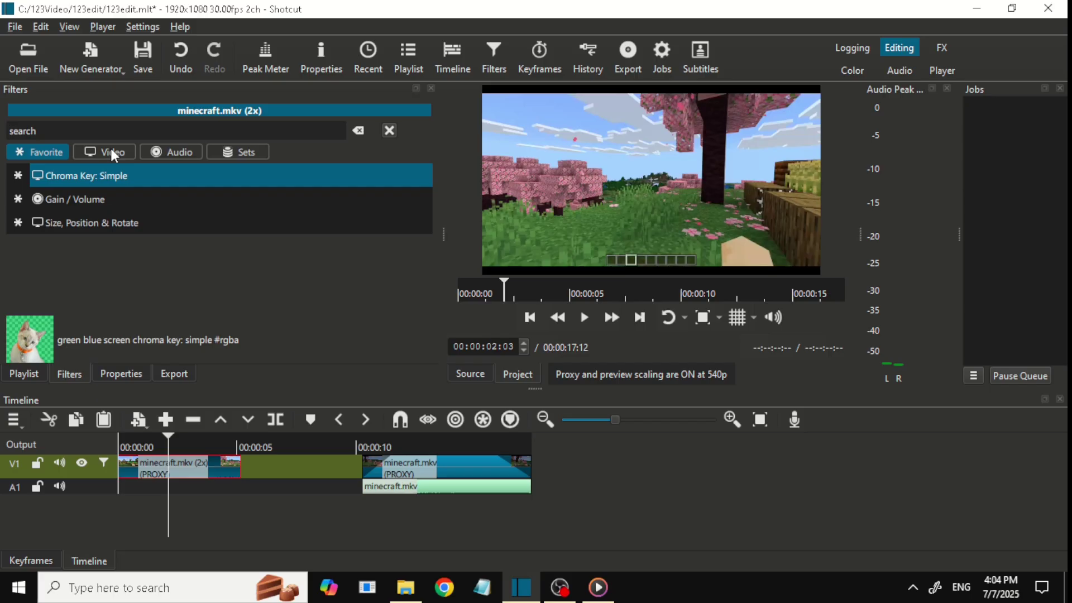
left_click(111, 153)
left_click(41, 152)
left_click(167, 150)
Step: Add a Text: Rich filter reading 'text' to the 2x clip
left_click(118, 128)
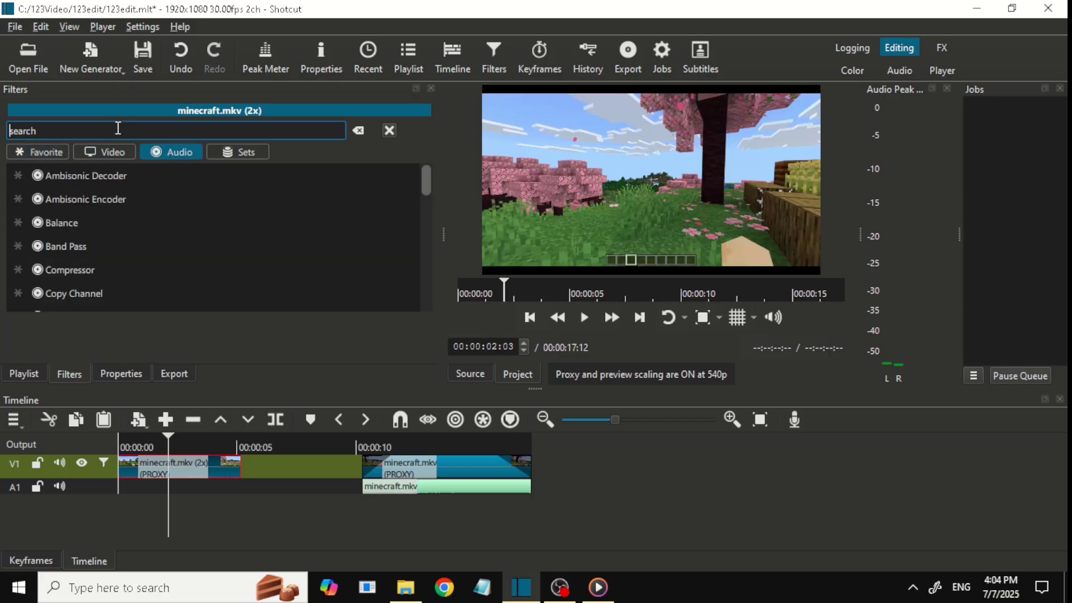
type("tex")
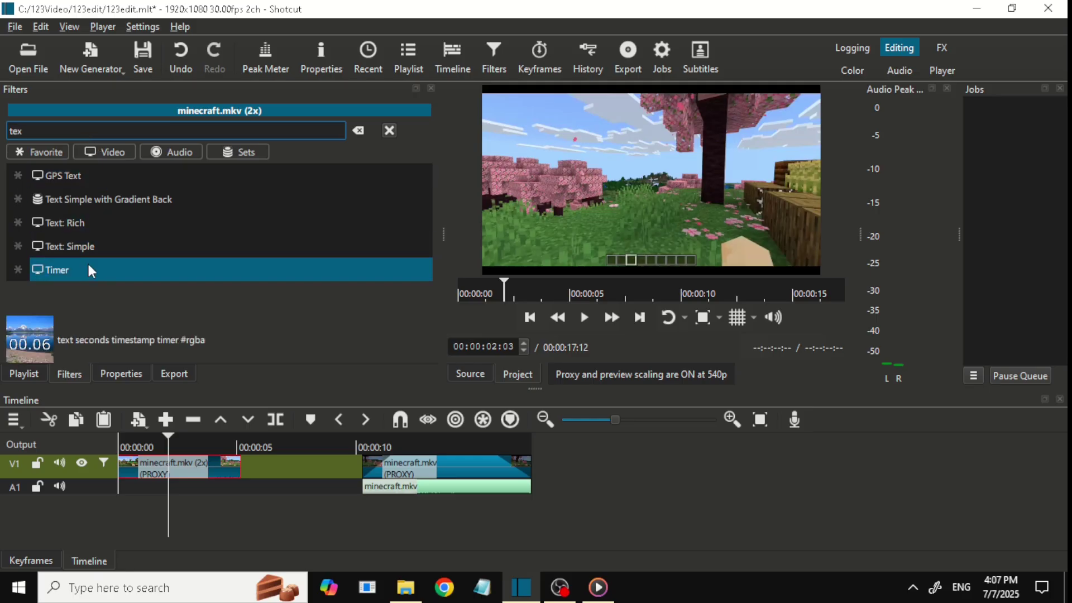
key("Return")
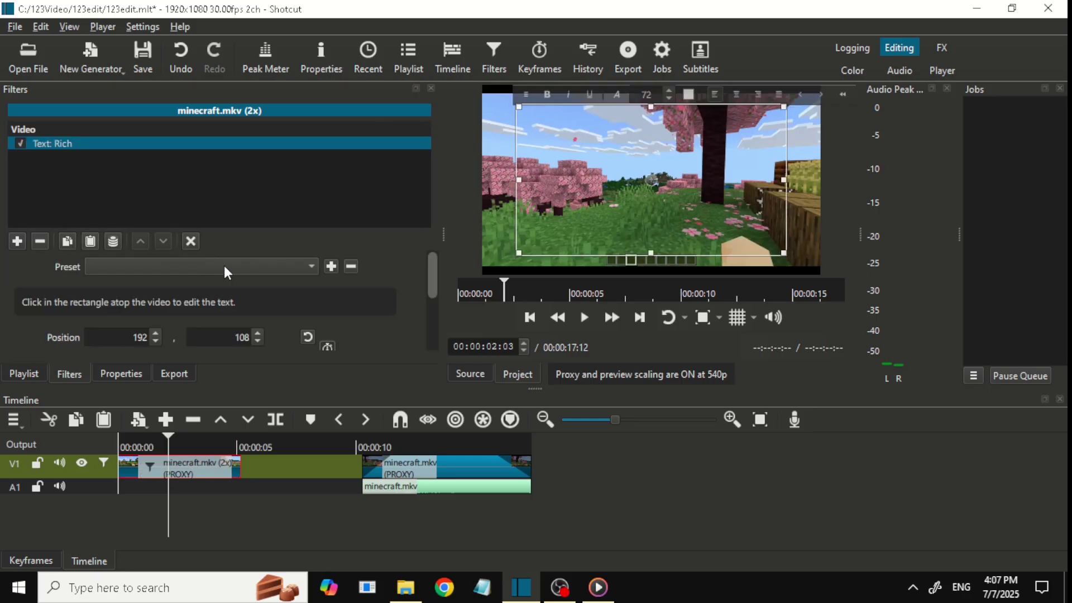
type("tex")
type("t")
left_click_drag(430, 289, 430, 344)
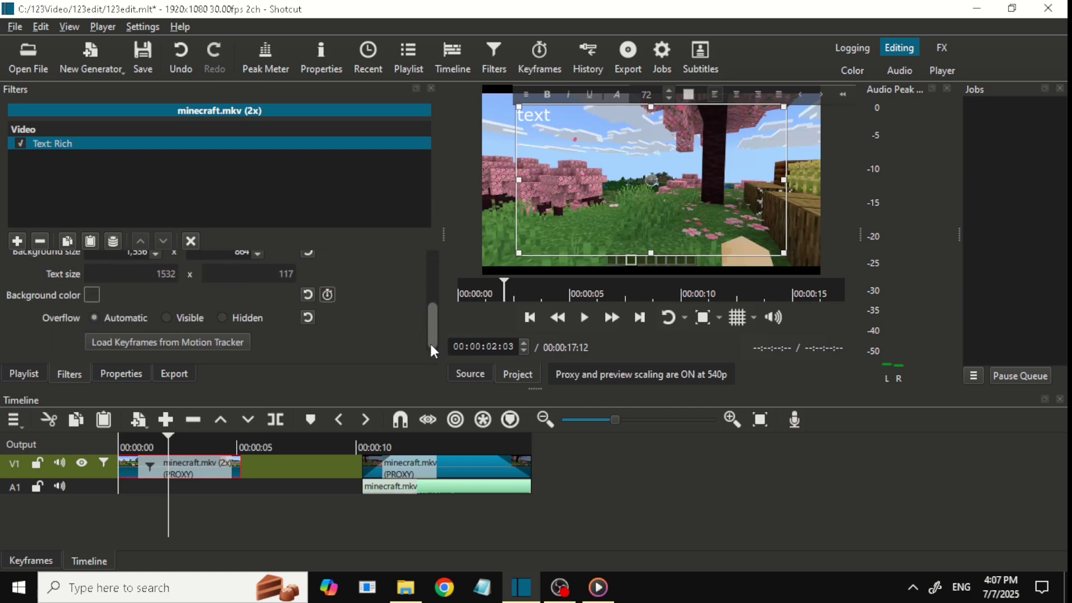
left_click(184, 446)
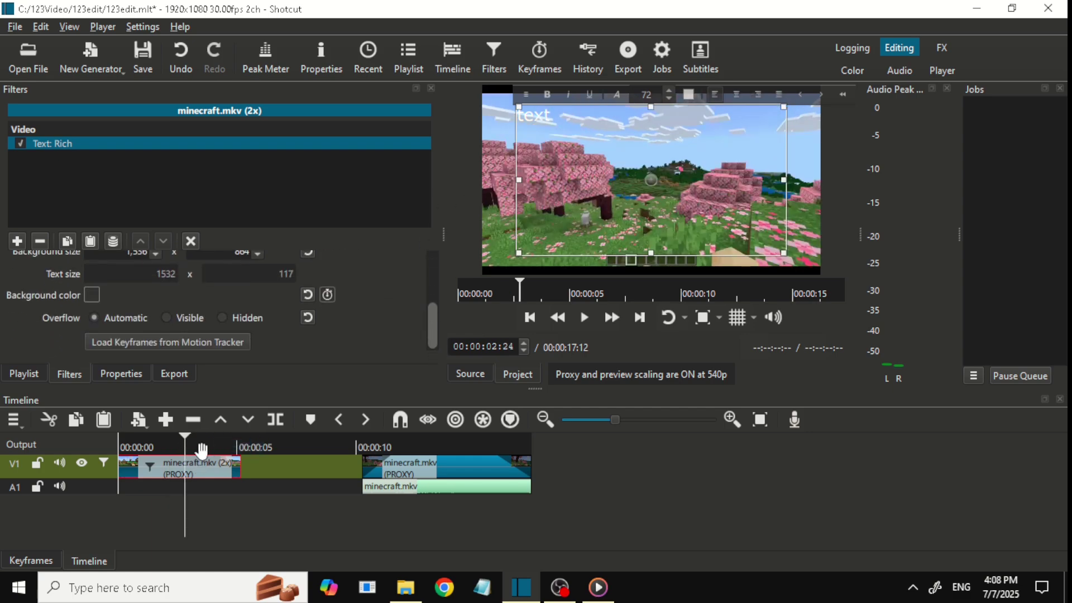
Step: Split the clip at about three seconds and remove the second piece's text filter
left_click(267, 421)
left_click(201, 447)
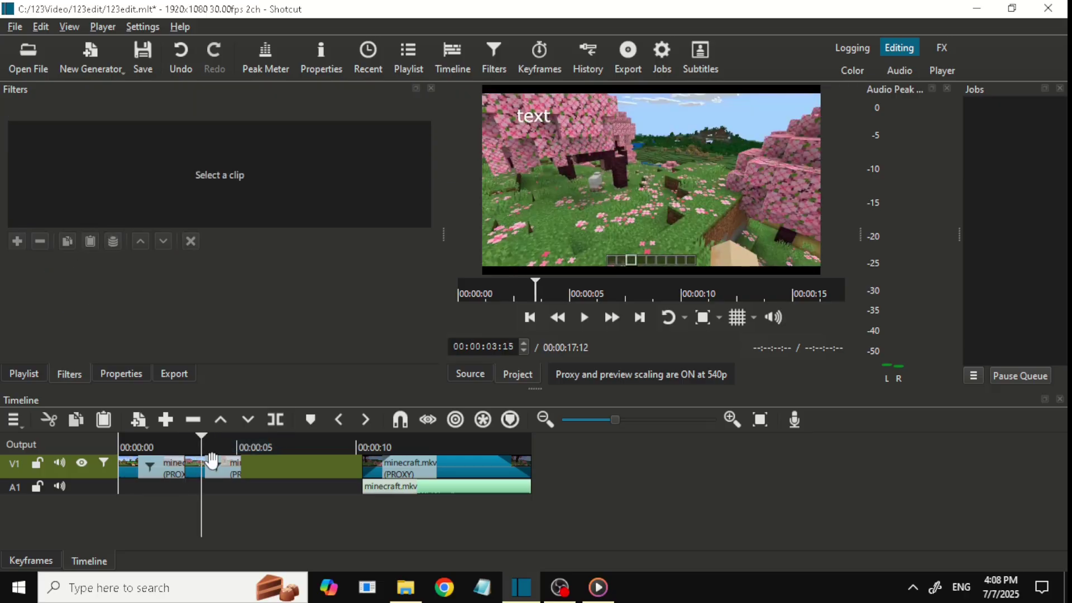
left_click(211, 462)
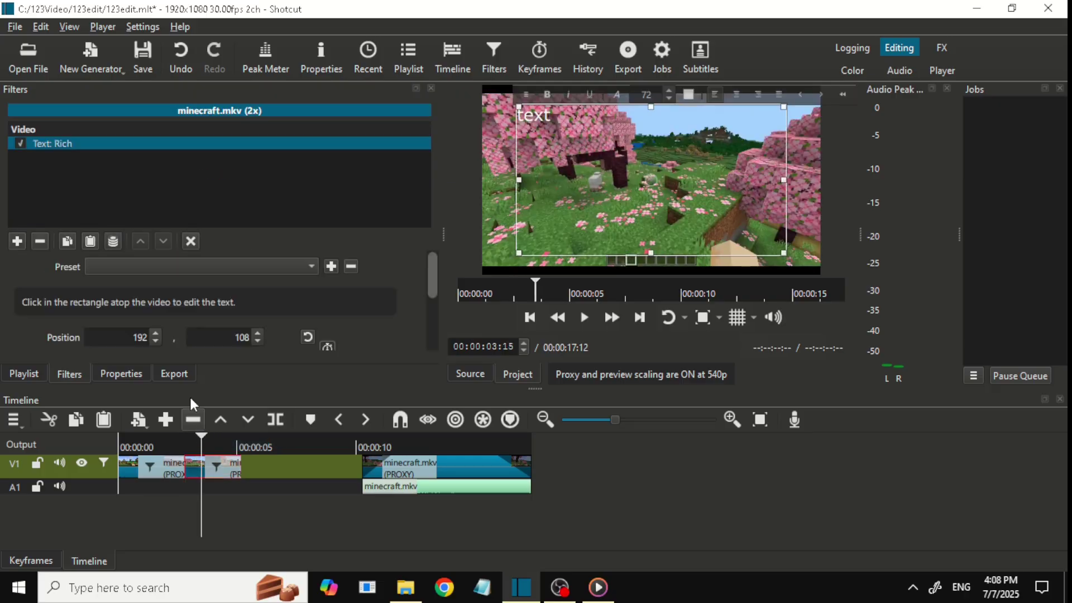
left_click(20, 143)
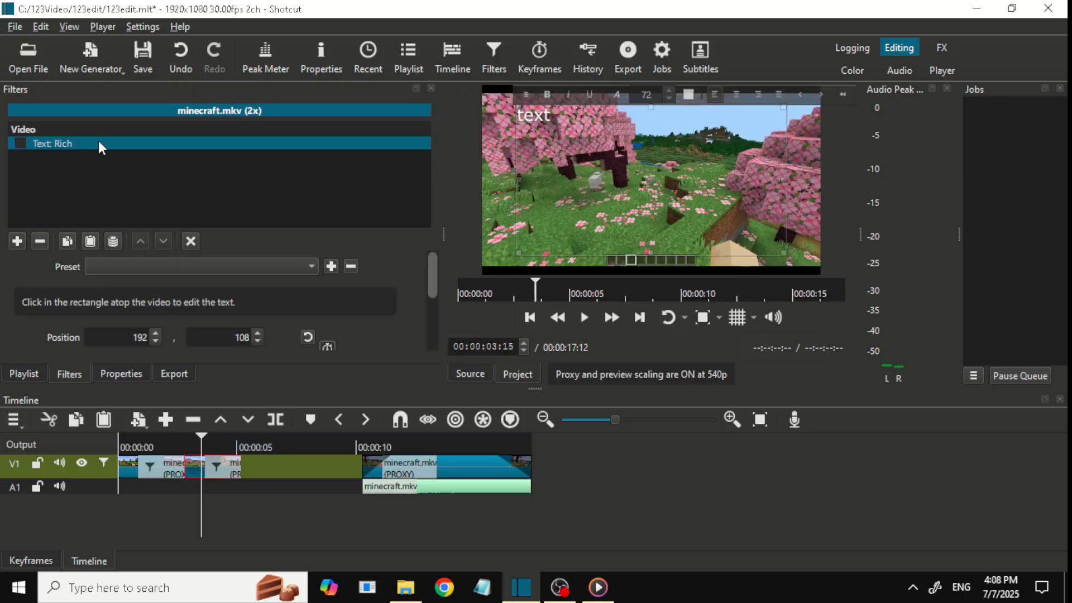
left_click(40, 241)
left_click(174, 445)
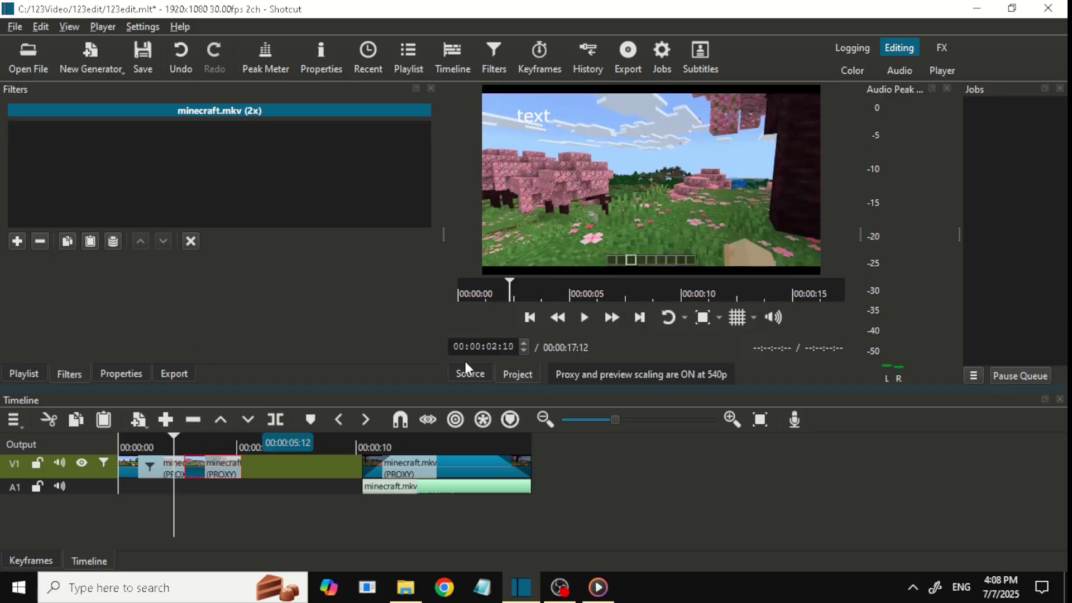
left_click(590, 318)
Step: Add a Gain / Volume filter at -23.5 dB to the A1 minecraft.mkv audio clip
left_click(369, 446)
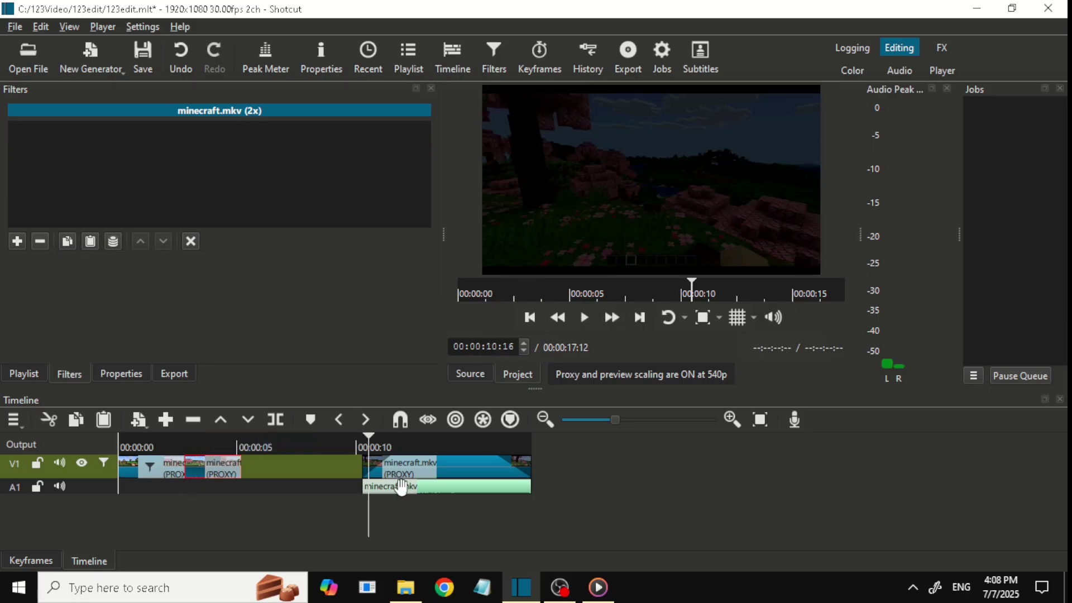
left_click(400, 487)
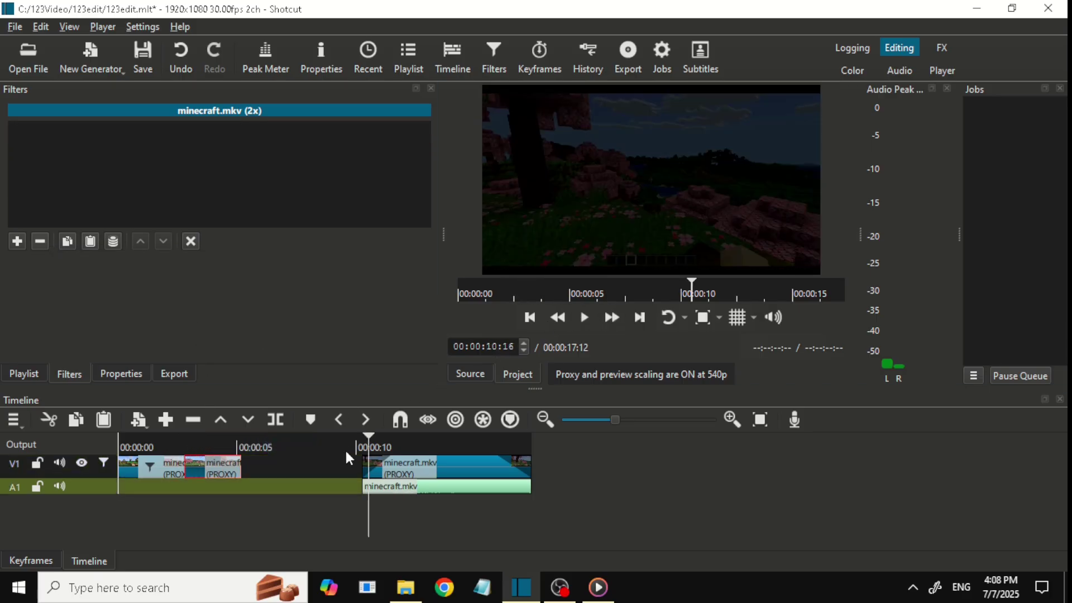
left_click(17, 243)
left_click(172, 151)
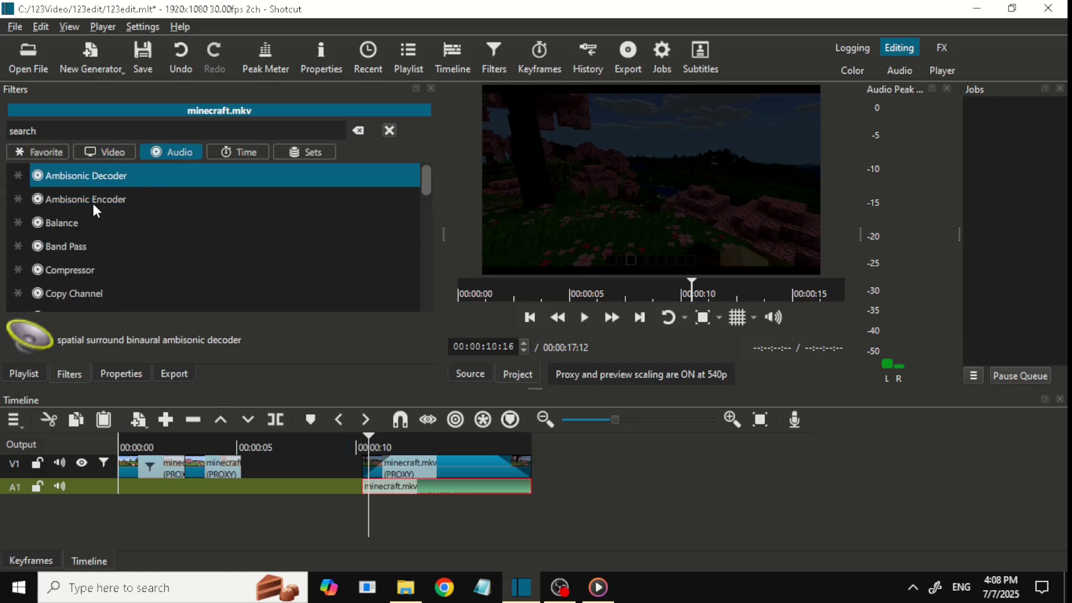
scroll(145, 240, "down", 2)
scroll(95, 228, "down", 1)
scroll(95, 229, "down", 2)
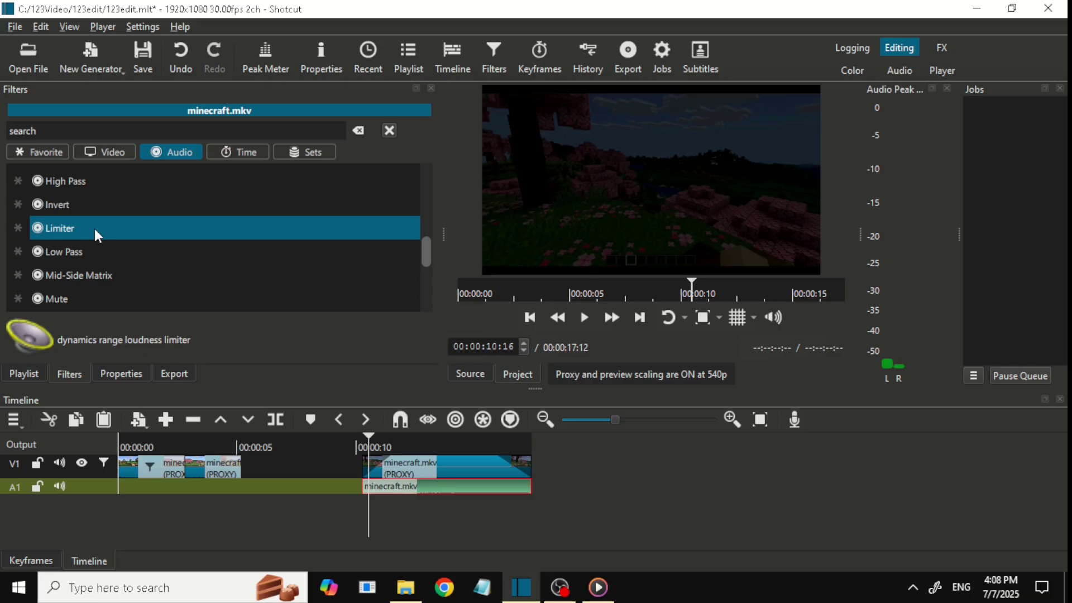
scroll(95, 229, "down", 2)
scroll(94, 229, "up", 5)
scroll(90, 230, "up", 1)
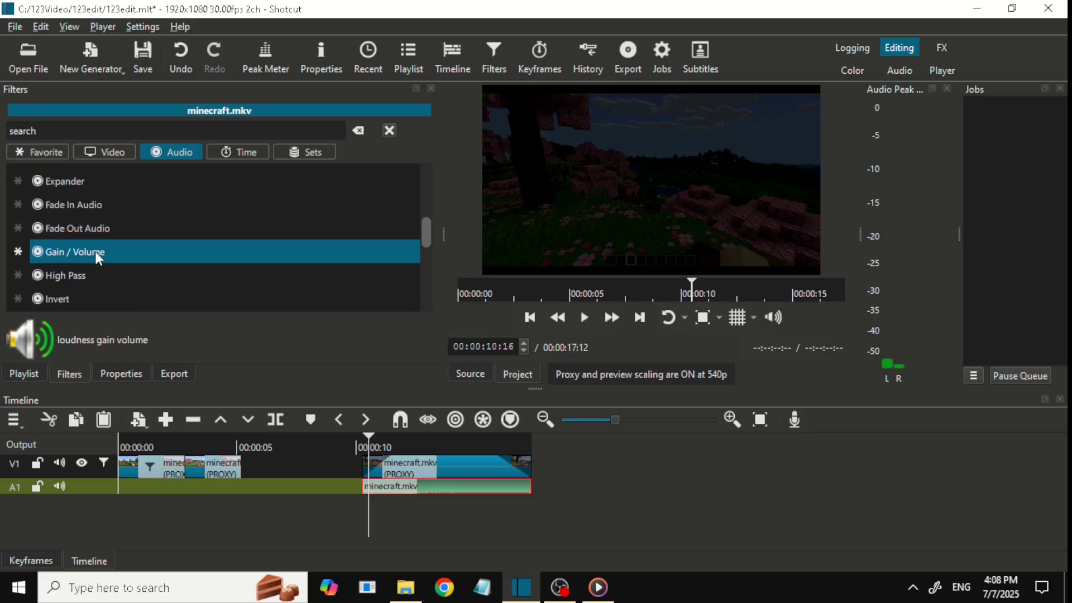
left_click(65, 244)
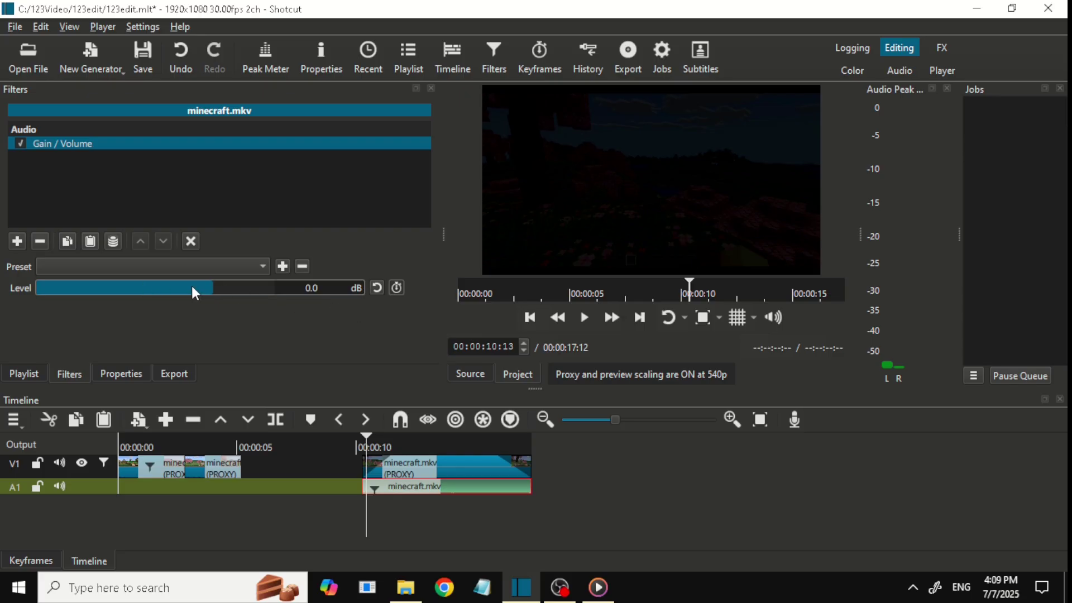
scroll(243, 288, "down", 5)
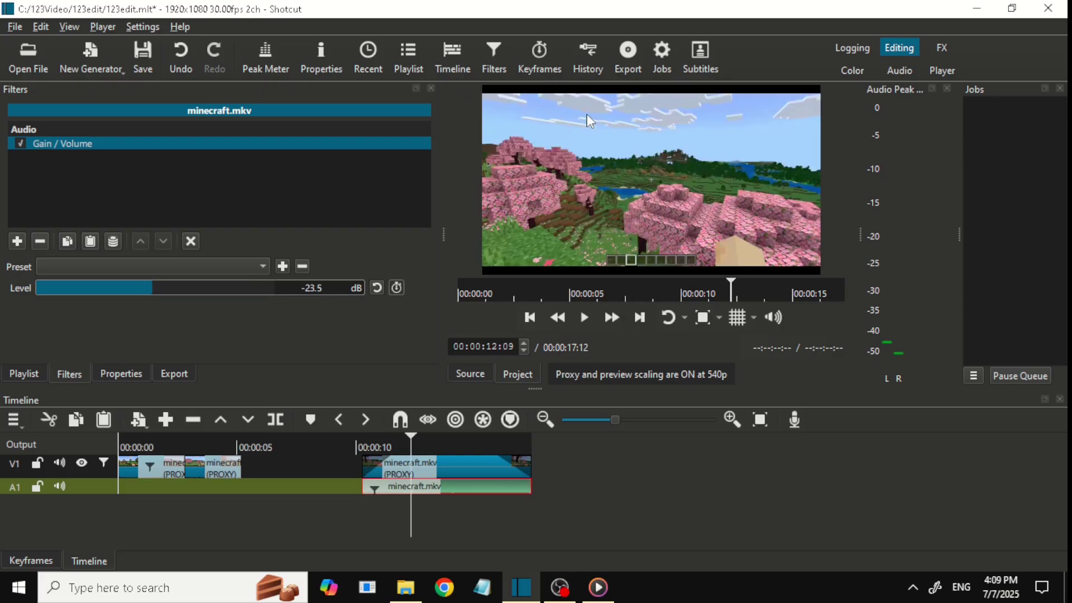
Step: Save the project and reveal the advanced export settings: MP4, 1920x1080, 30 fps
left_click(135, 58)
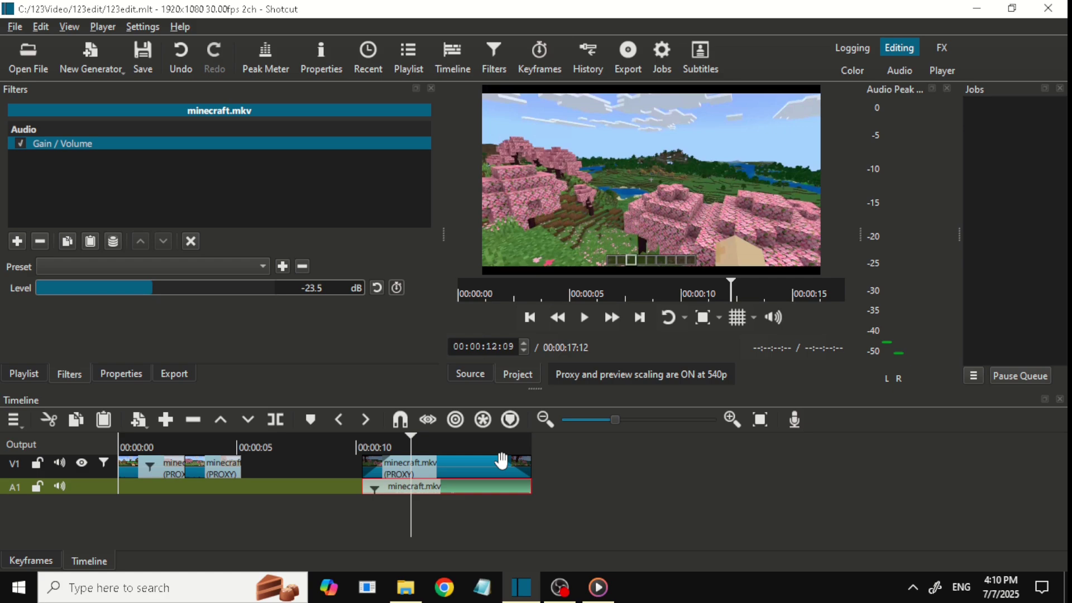
left_click(629, 63)
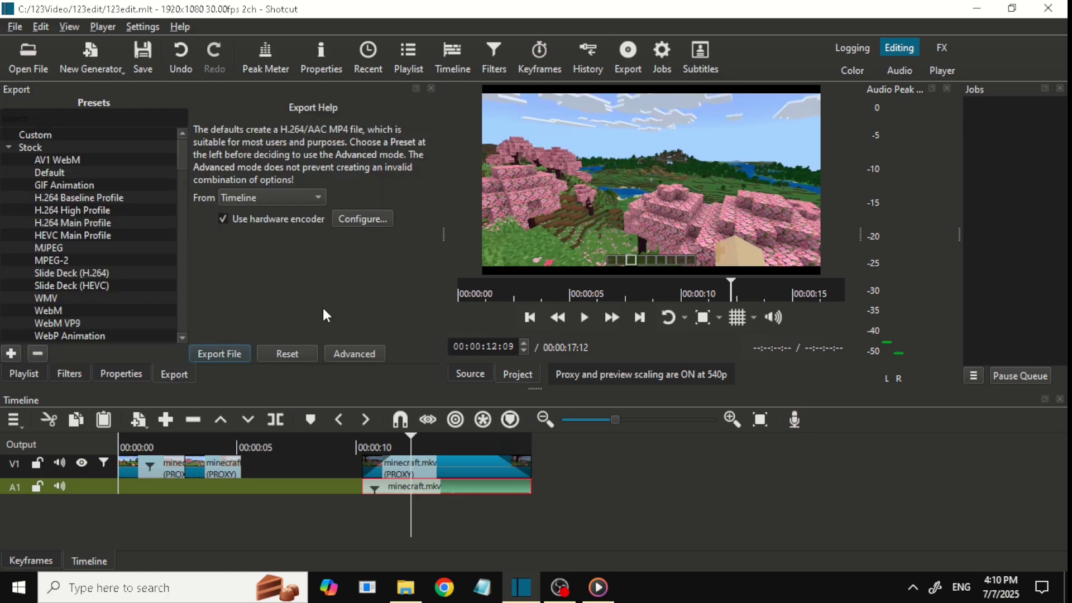
left_click(358, 359)
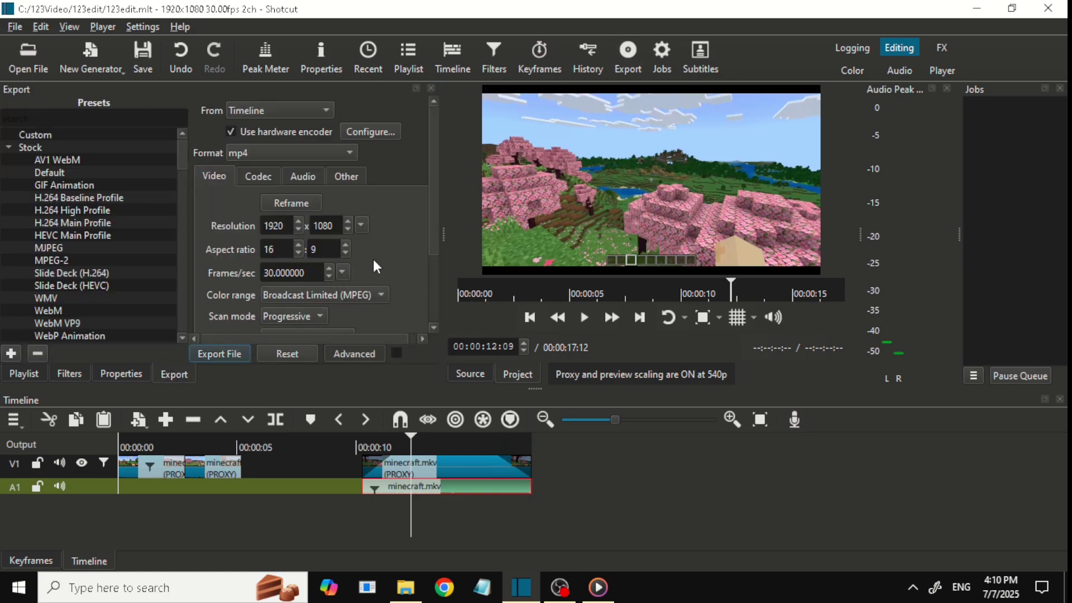
left_click_drag(434, 189, 435, 178)
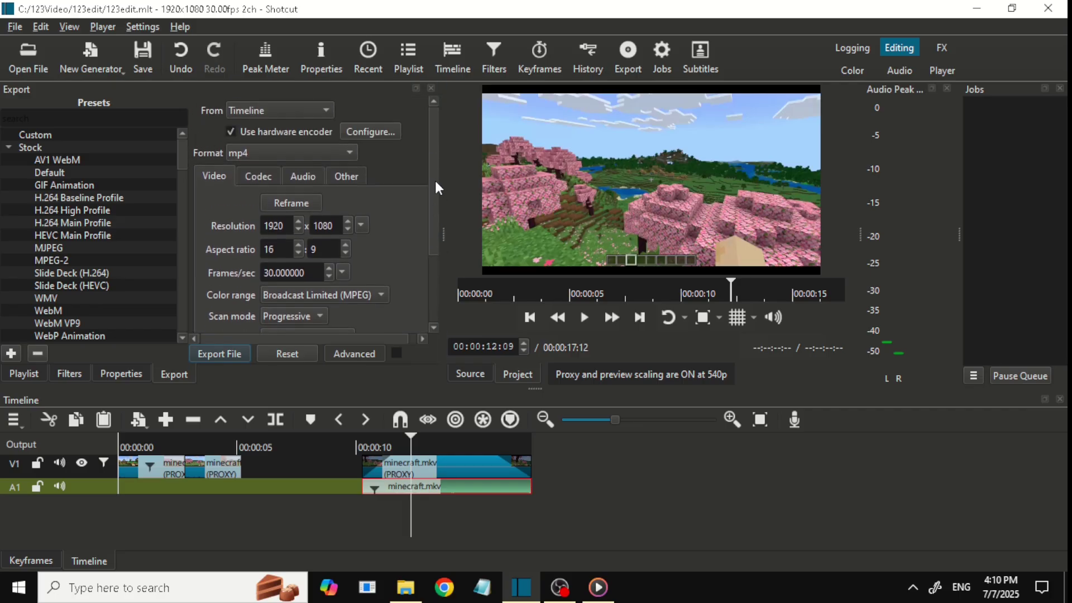